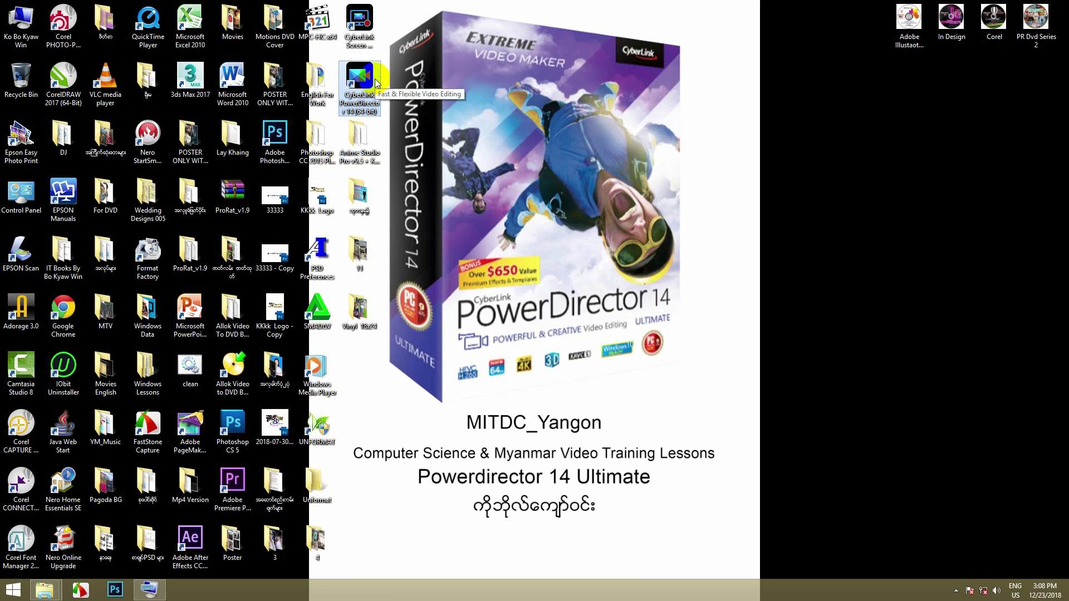
- Launch PowerDirector 14 in the Full Feature Editor and import the Crazy stair walk Aaron video from the Footage folder
double_click(374, 83)
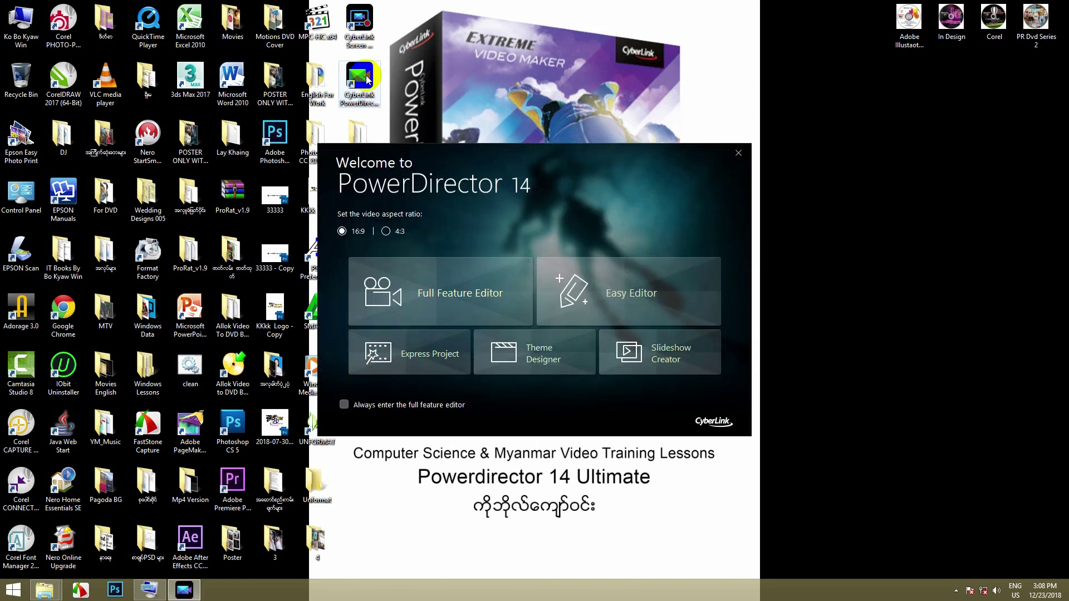
click(423, 284)
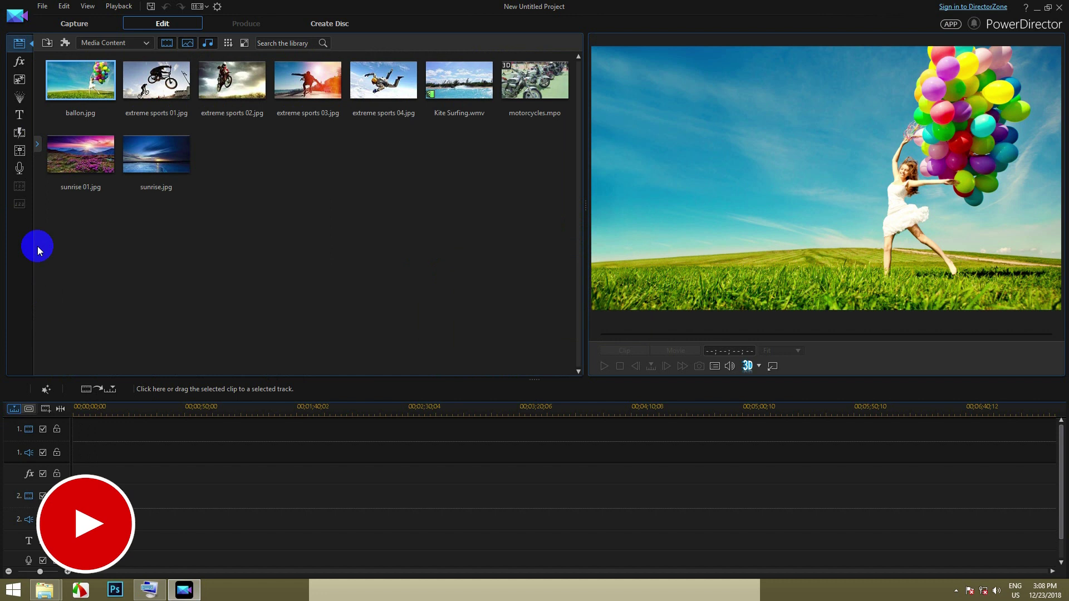
click(49, 44)
click(65, 59)
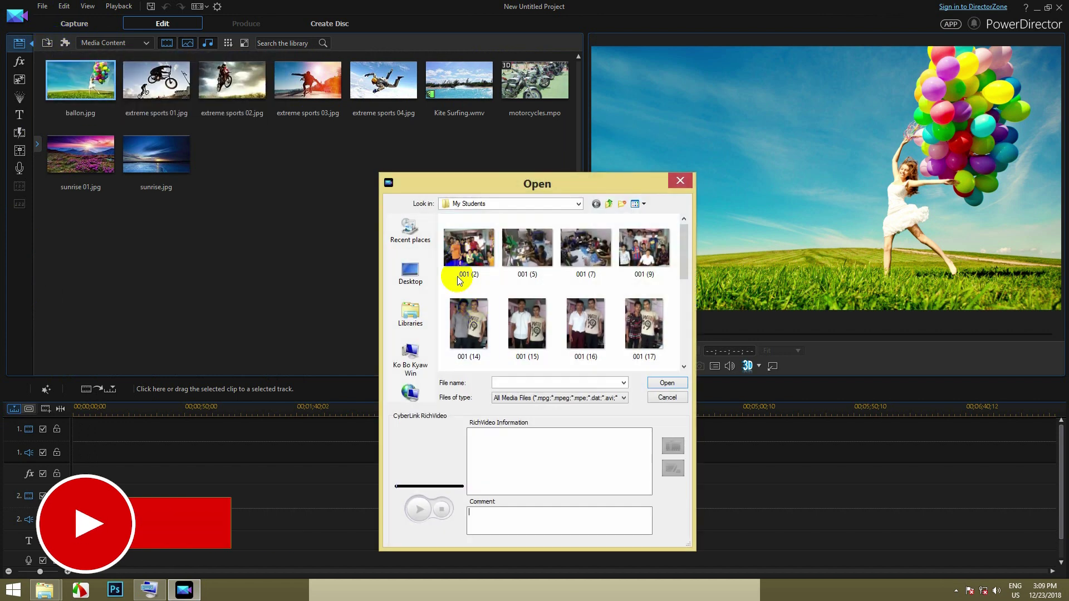
click(596, 205)
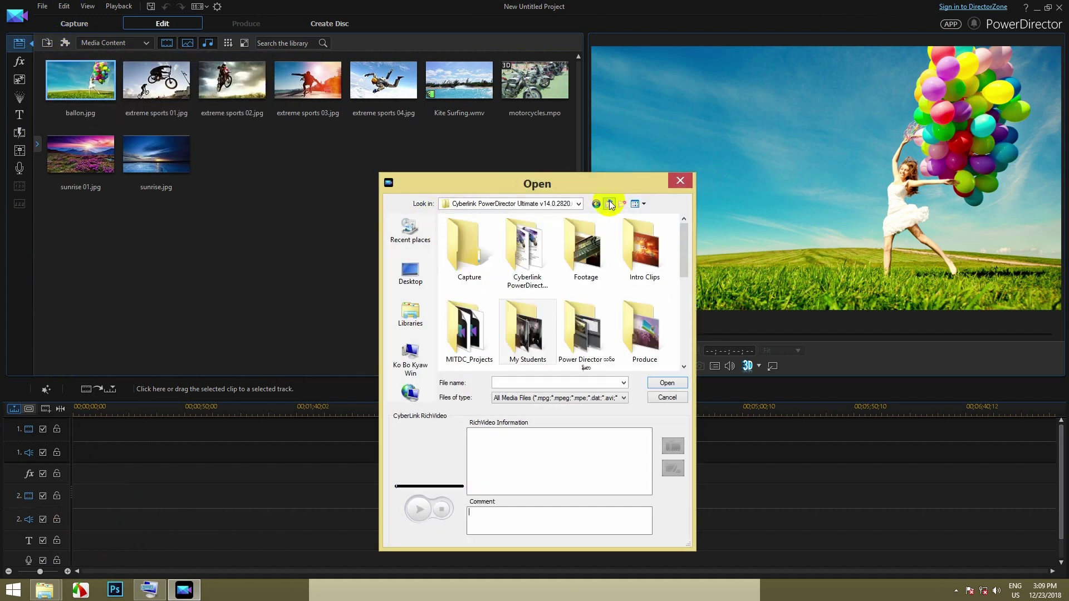
double_click(590, 253)
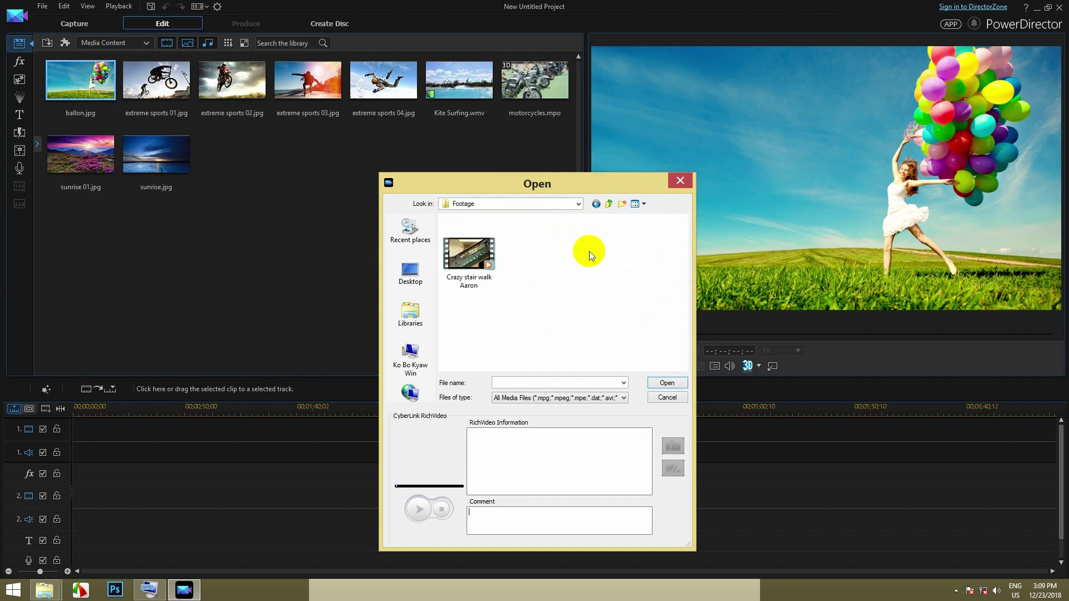
click(469, 254)
click(666, 383)
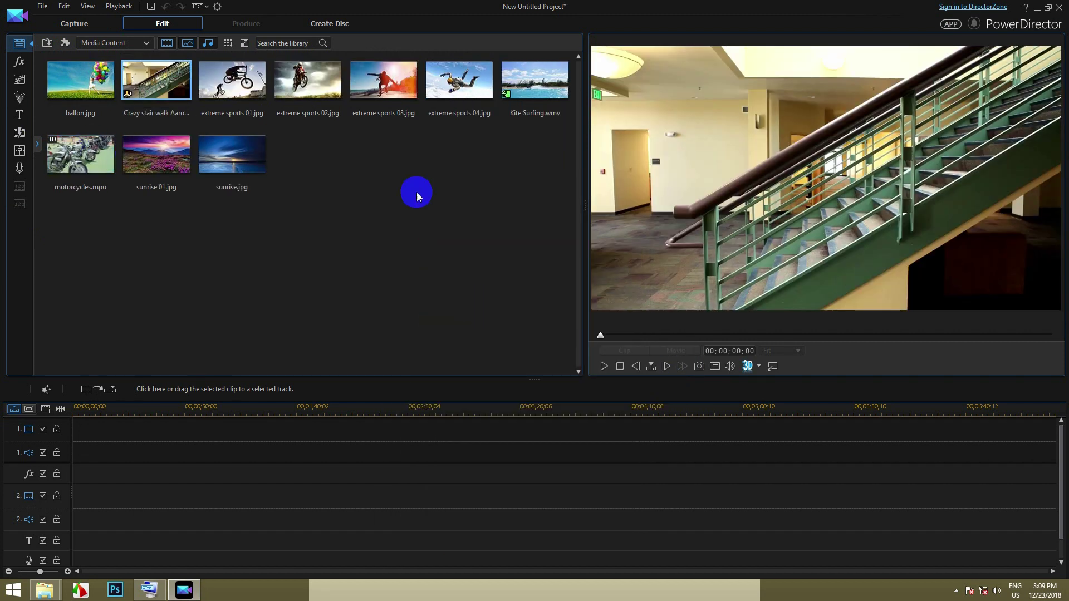
- Place the Crazy stair walk Aaron clip at the start of video track 1 and move the playhead to 00;00;10;21
click(150, 92)
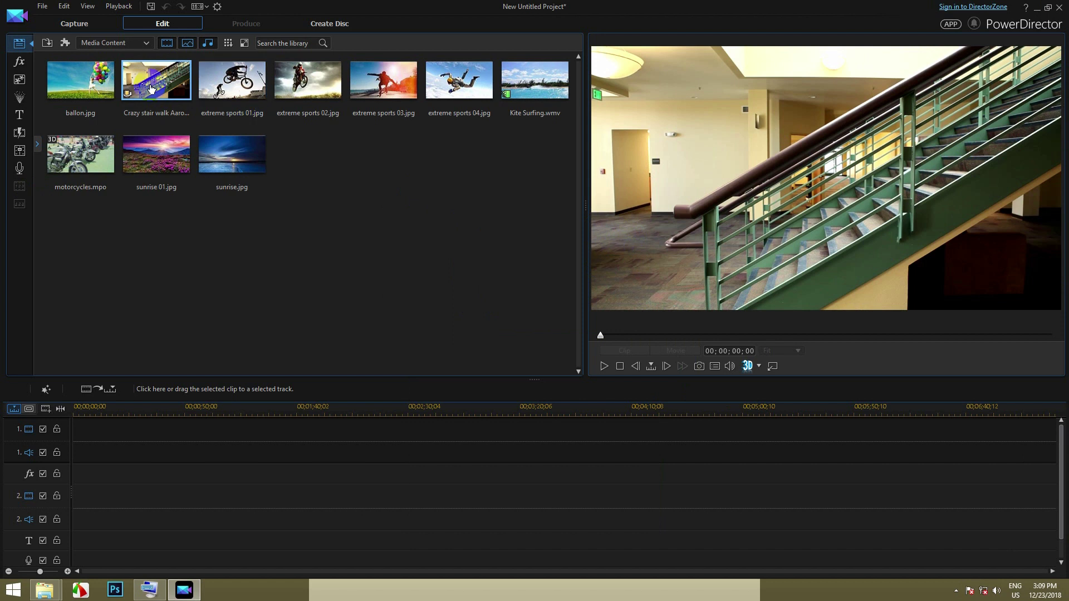
drag(152, 86, 374, 416)
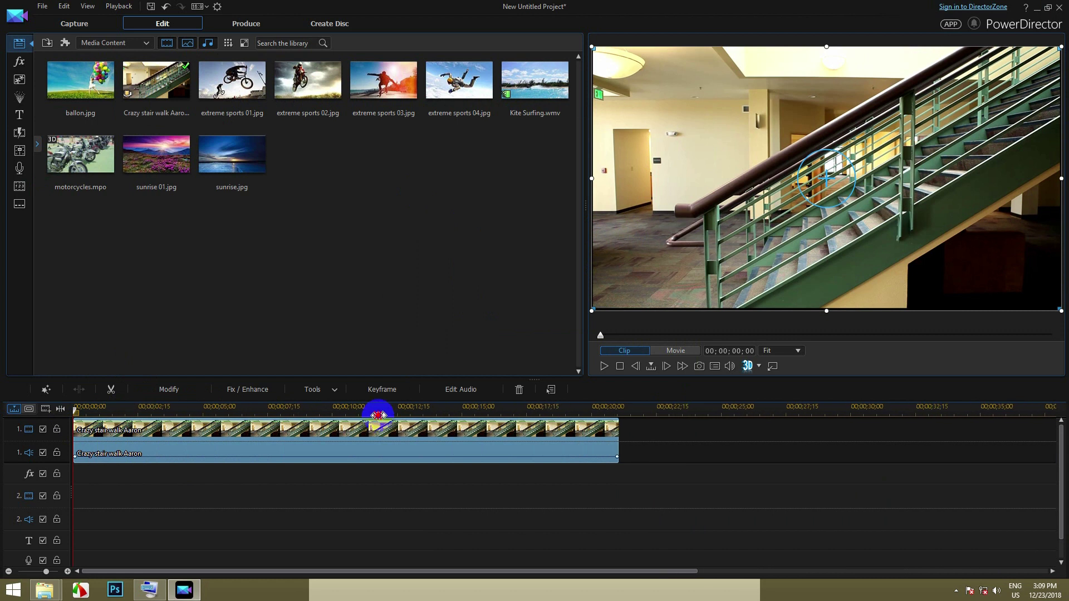
drag(75, 410, 336, 427)
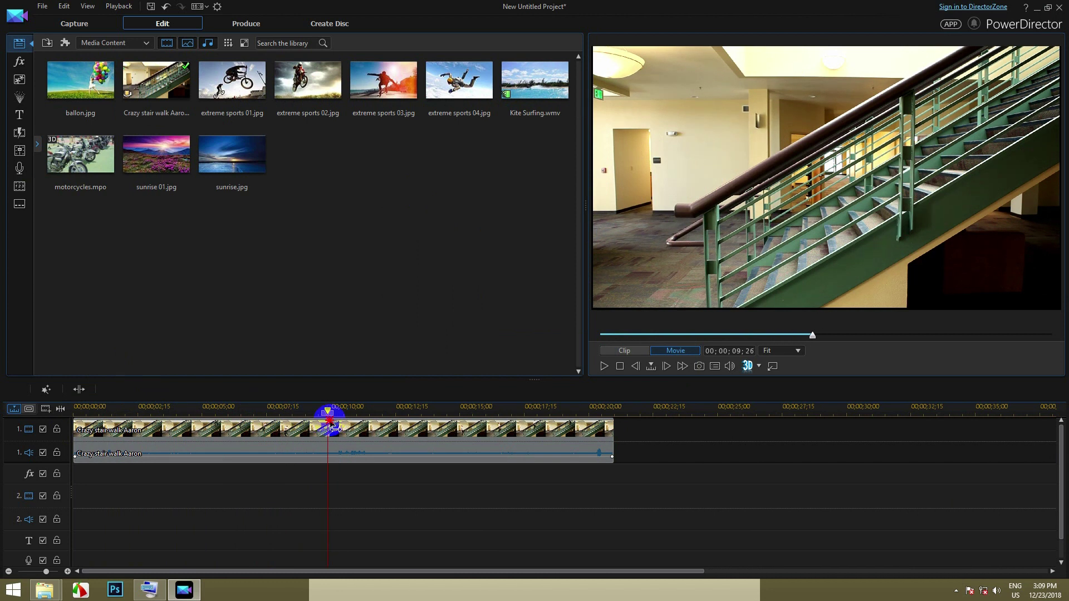
drag(335, 429, 355, 429)
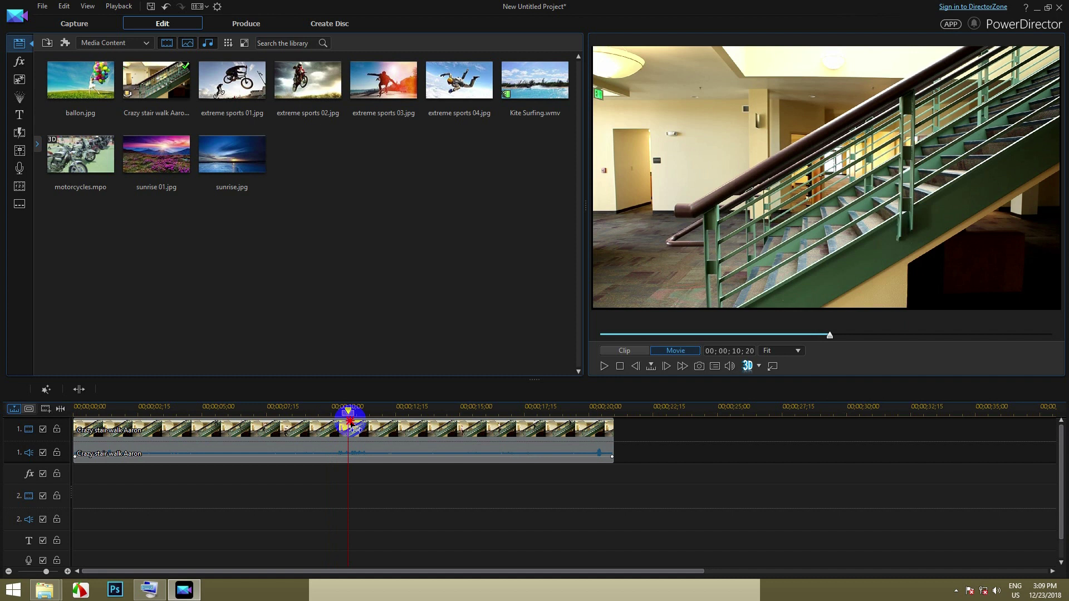
click(352, 427)
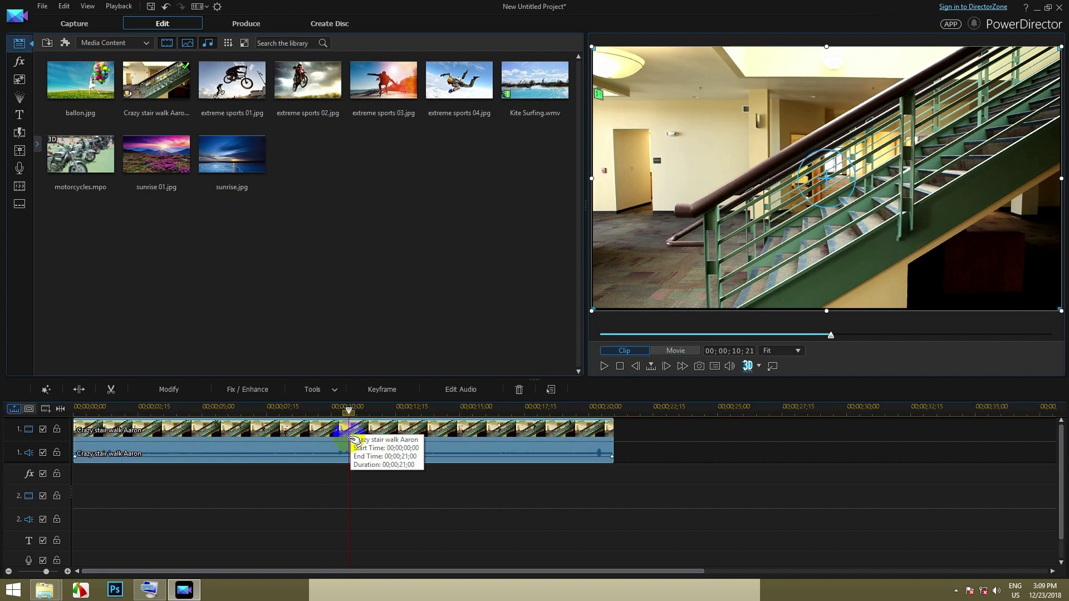
right_click(355, 442)
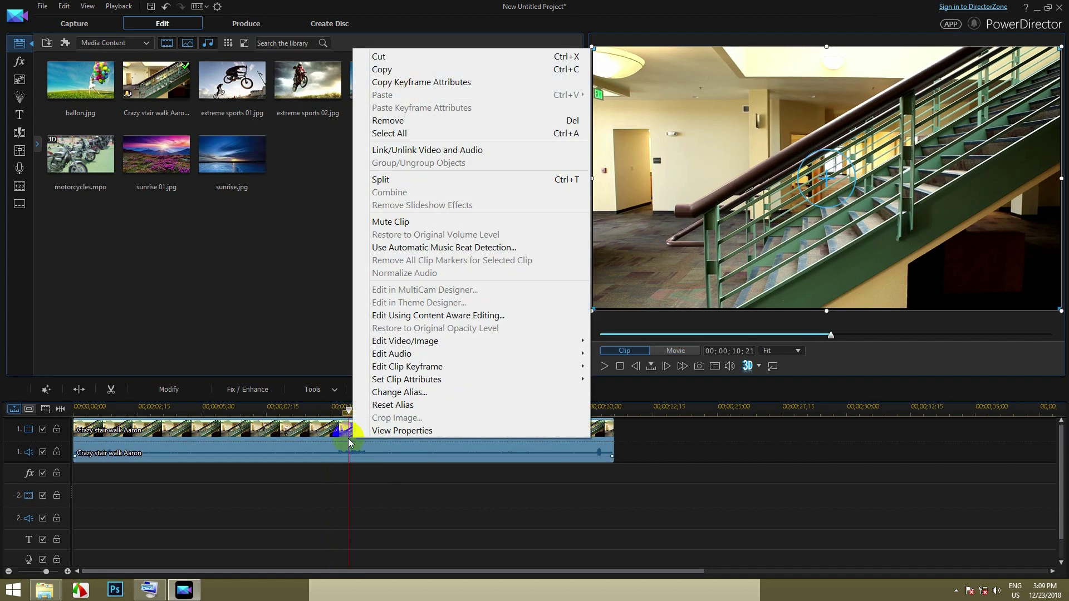
click(337, 428)
click(348, 446)
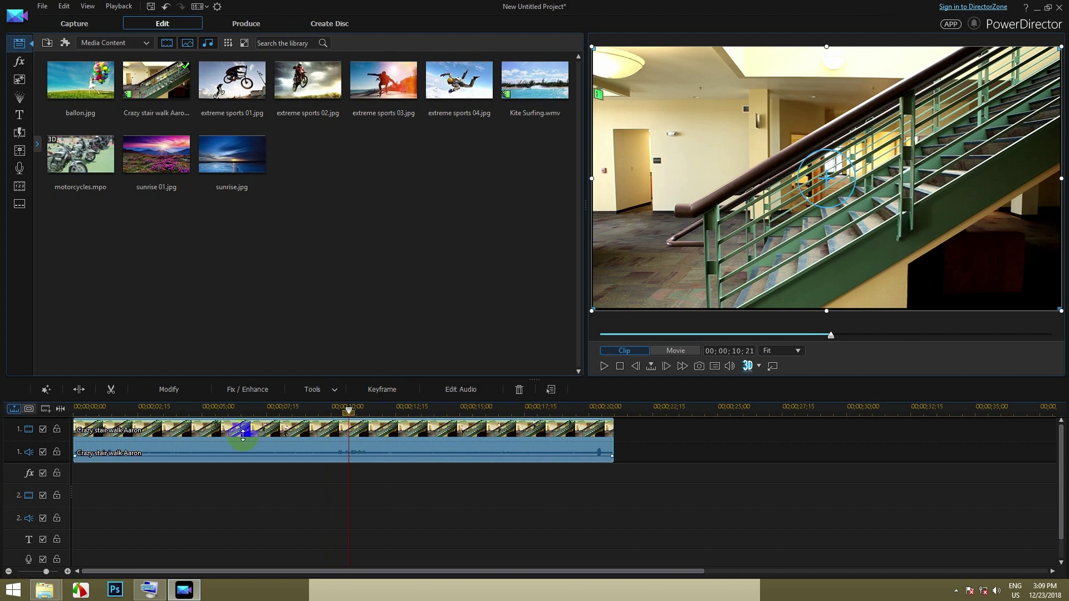
click(111, 389)
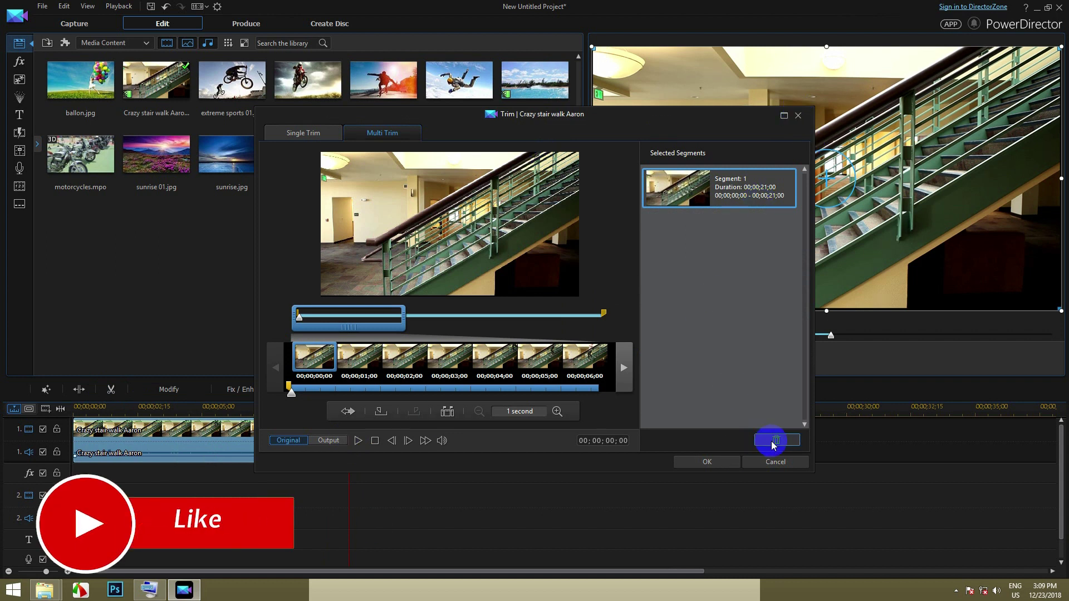
click(773, 460)
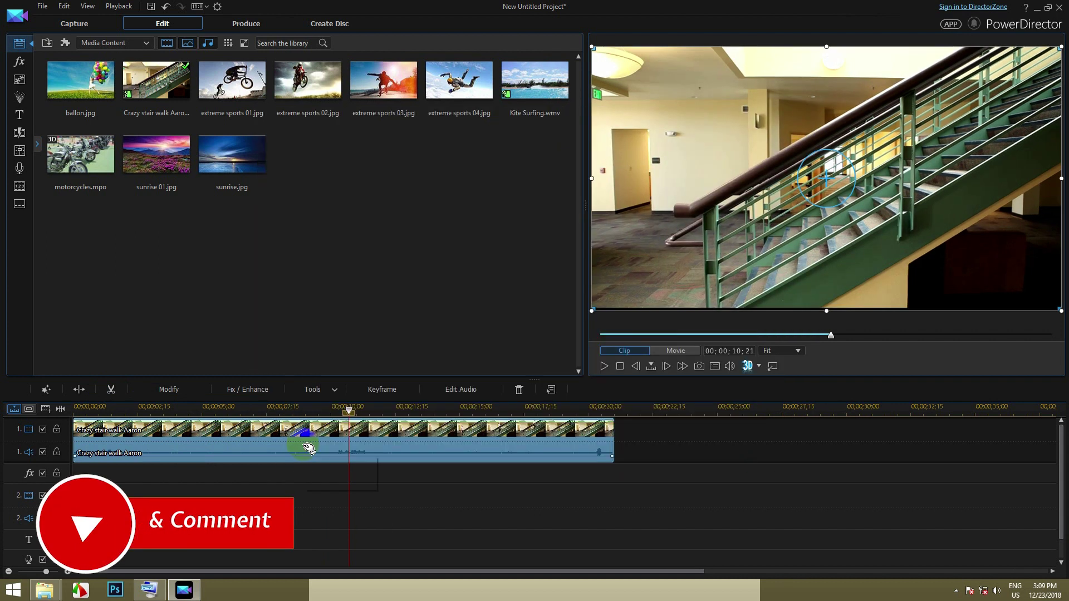
- Split the clip at the playhead and move the second part along track 1 to start at about 00;00;25;04
right_click(355, 447)
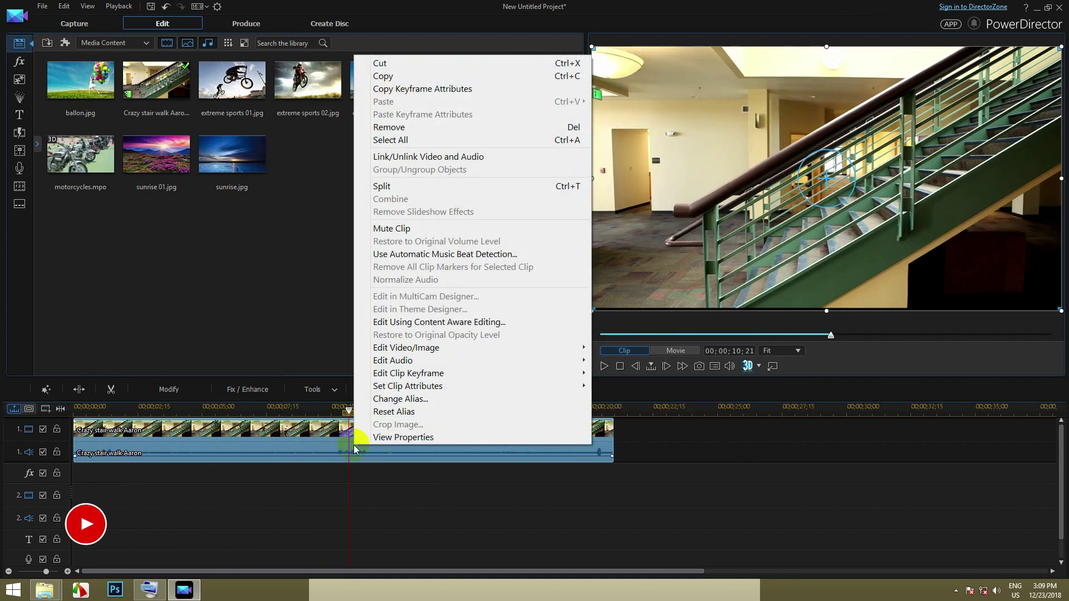
click(414, 186)
drag(395, 444, 751, 444)
- Play back the first clip part from the beginning of the timeline to review the stair walk at normal speed
drag(368, 402, 108, 409)
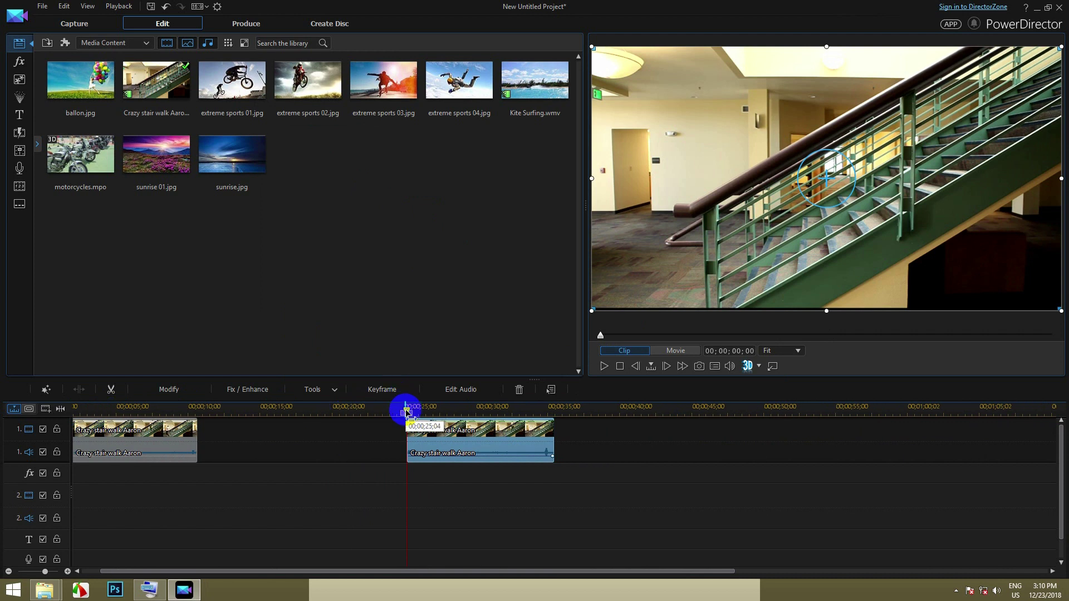
drag(406, 412, 113, 413)
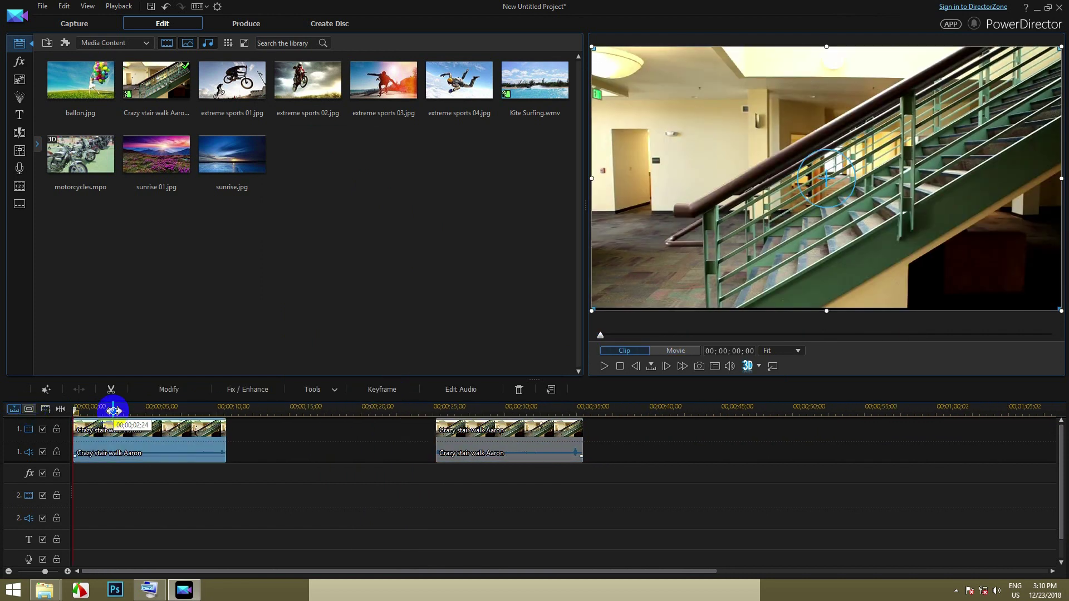
click(104, 412)
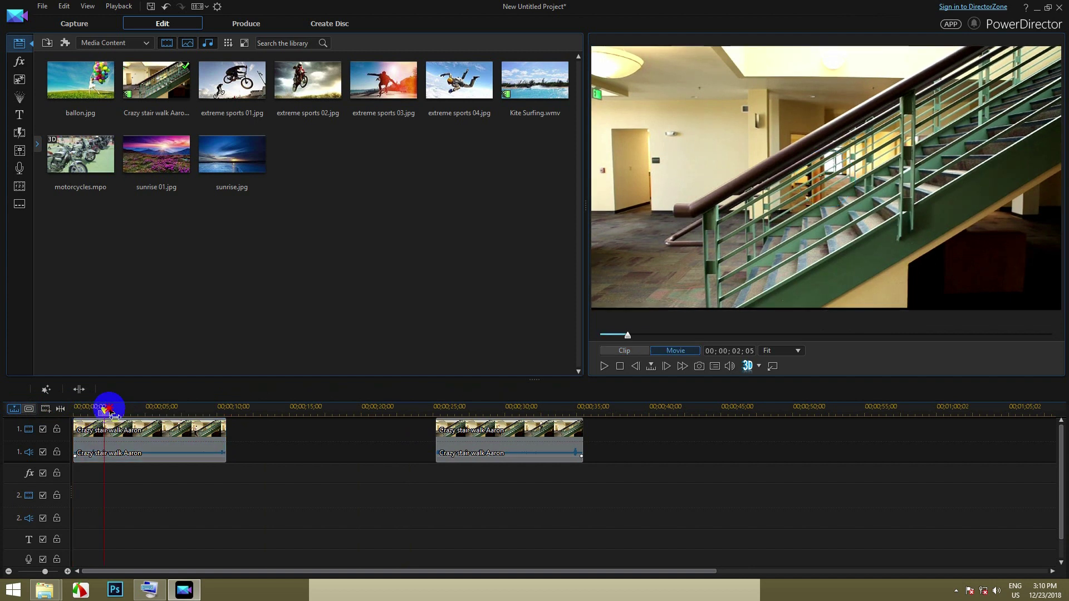
drag(111, 413, 72, 408)
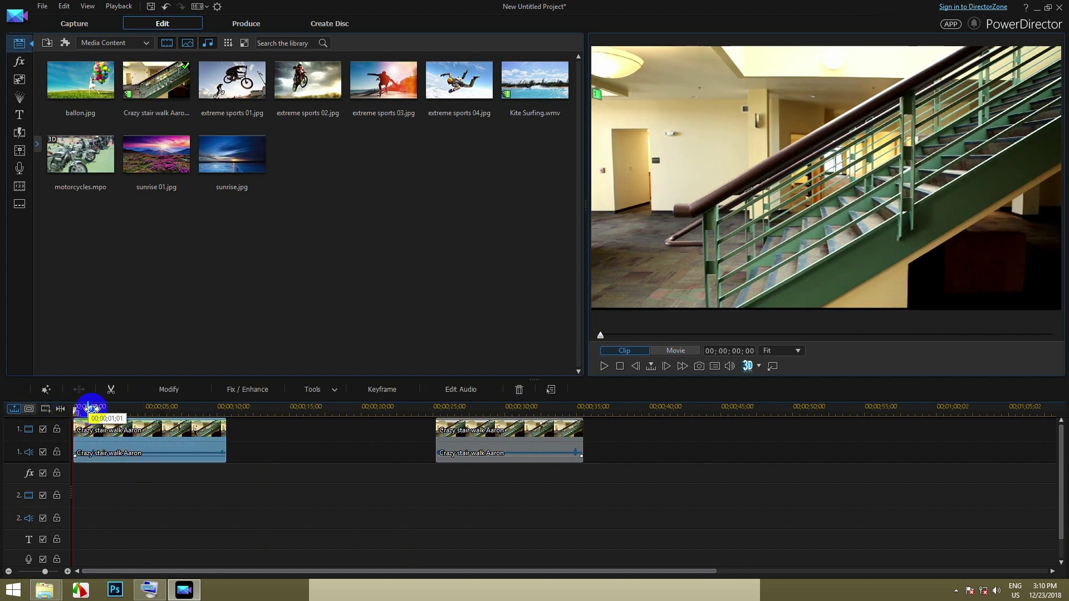
click(89, 407)
key(space)
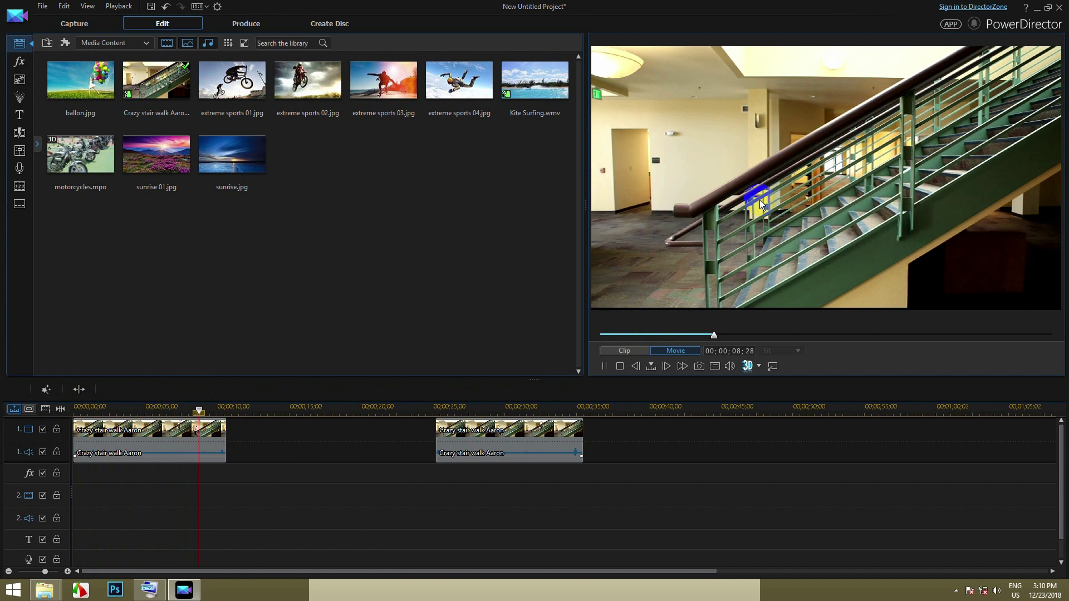
click(190, 431)
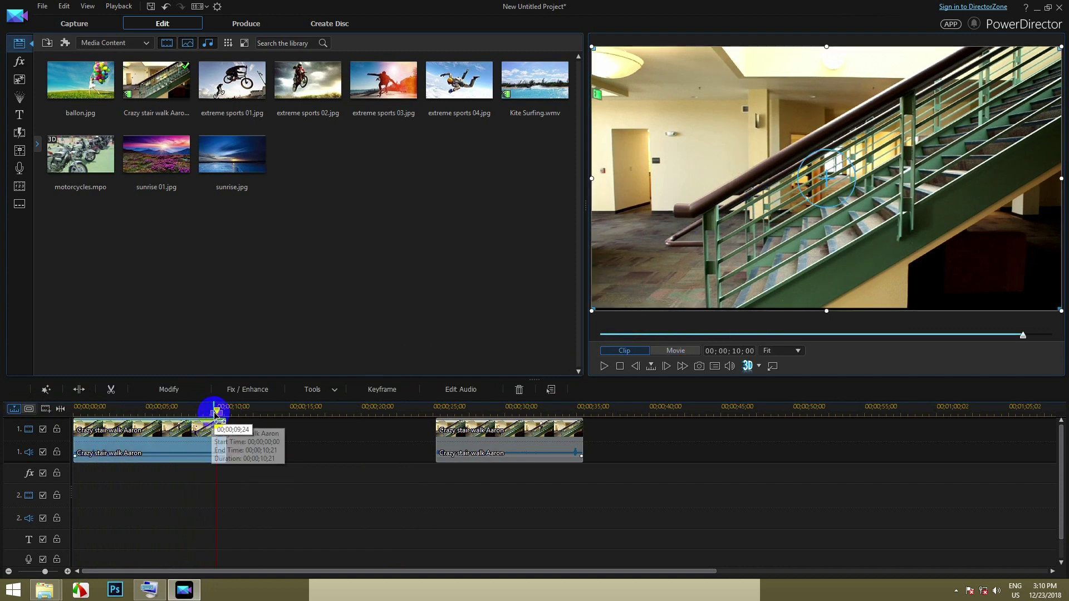
drag(216, 413, 203, 409)
click(84, 429)
click(147, 440)
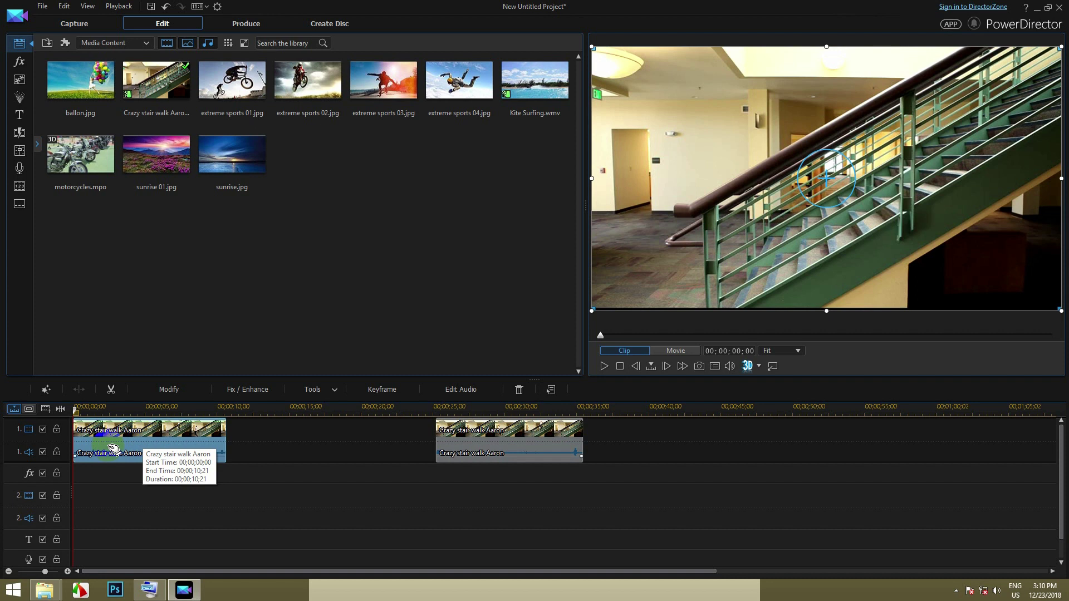
key(space)
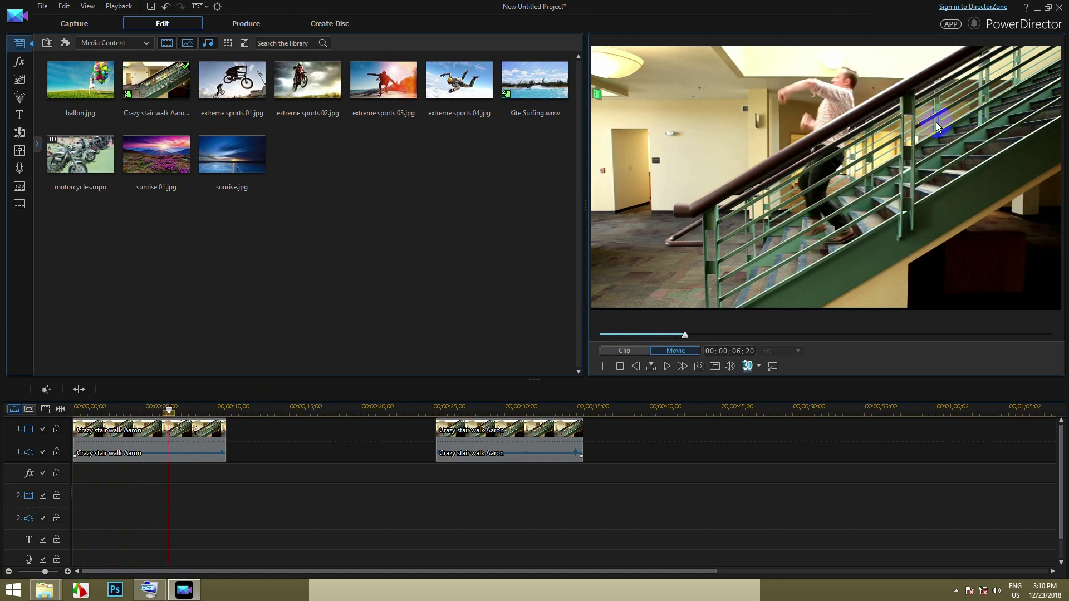
click(81, 526)
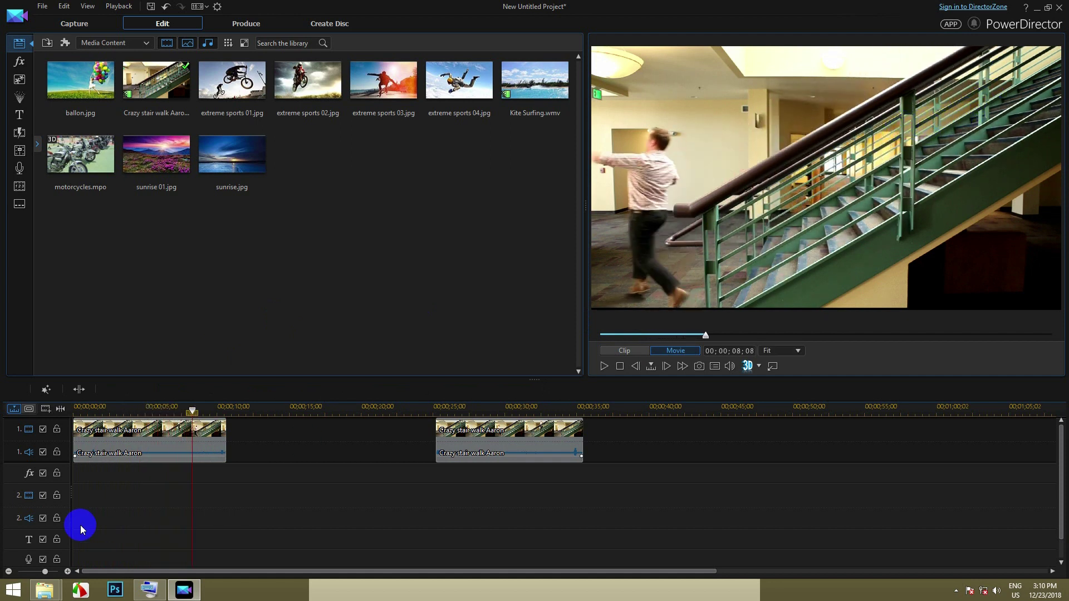
- Move the second clip part further along track 1 to start at 00;00;35;20, and select the first part
drag(513, 435, 661, 434)
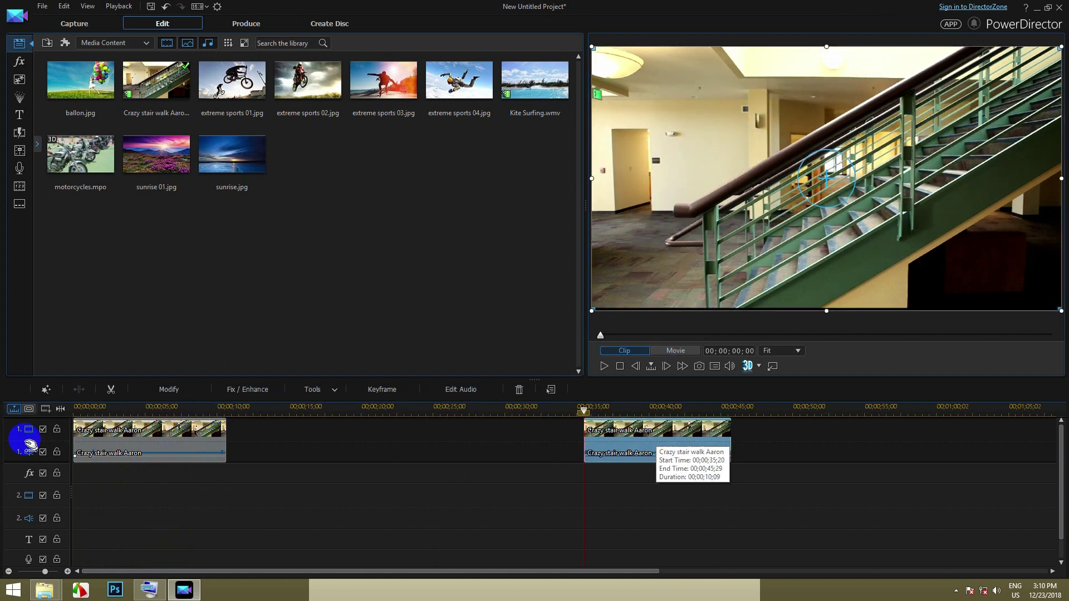
drag(96, 410, 34, 410)
click(125, 436)
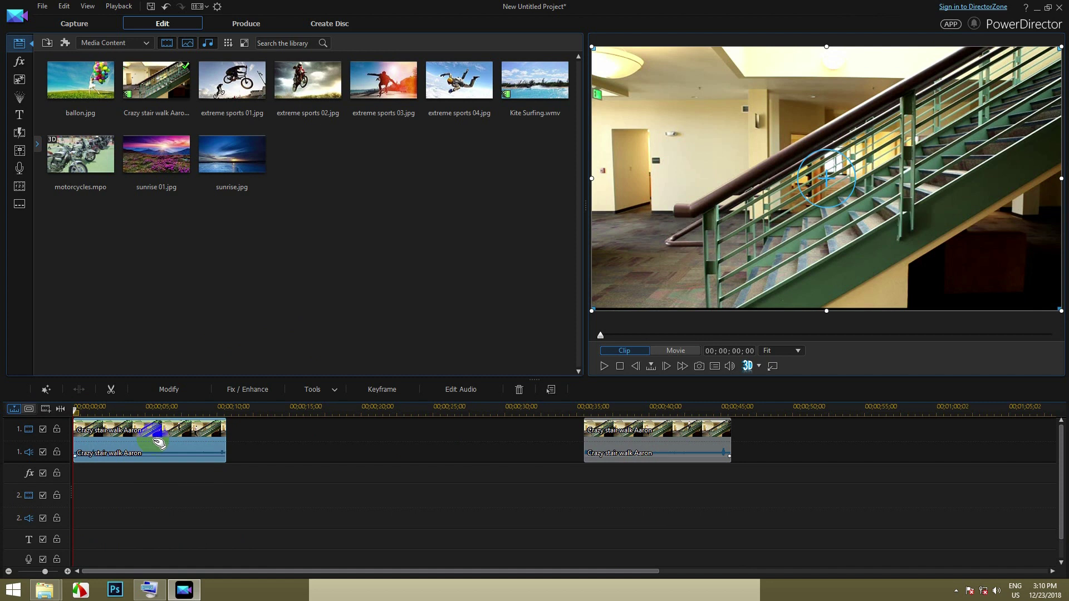
- Apply the Video Speed power tool to the entire first clip part with a speed multiplier of 0.330, previewing the slow motion
click(335, 390)
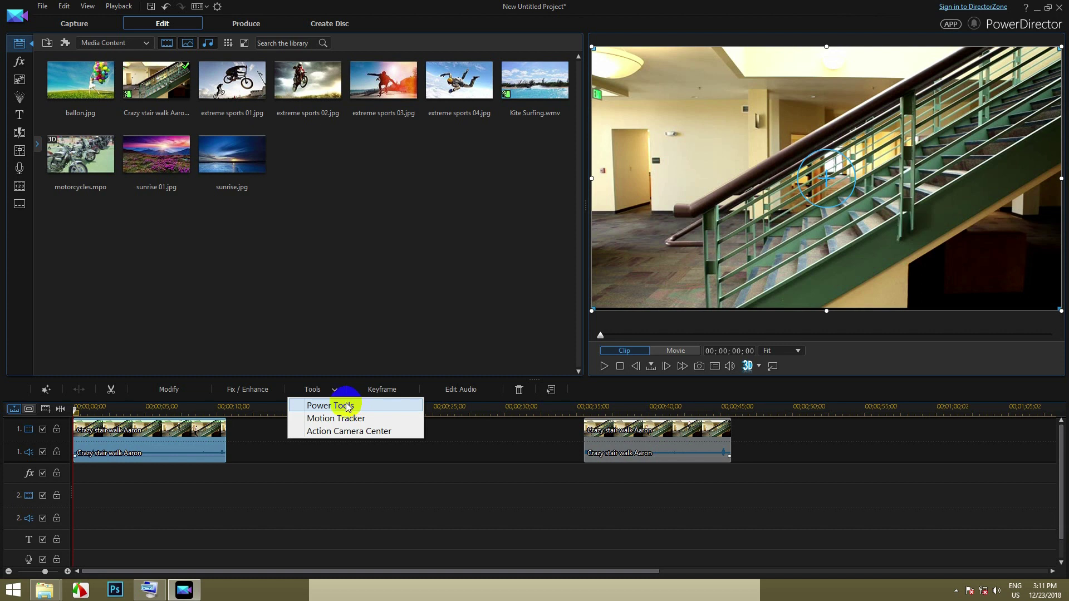
click(351, 408)
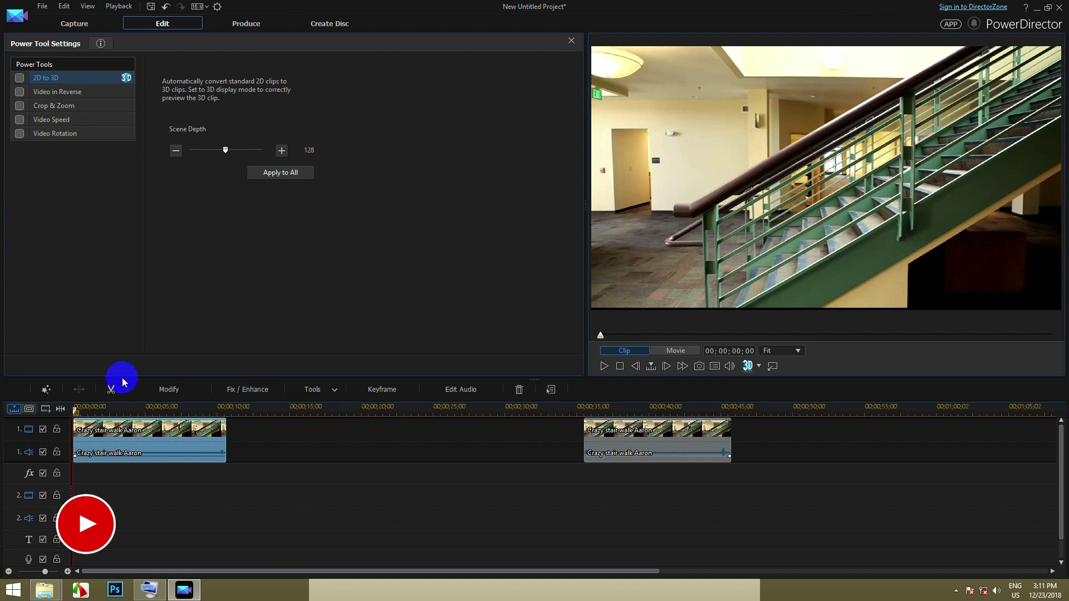
click(21, 119)
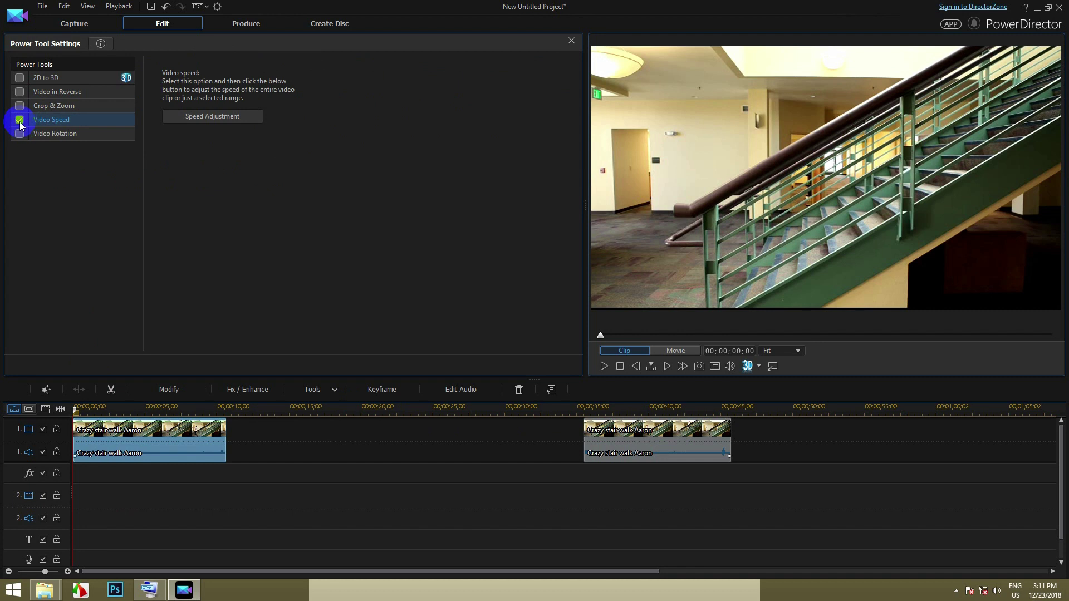
click(209, 117)
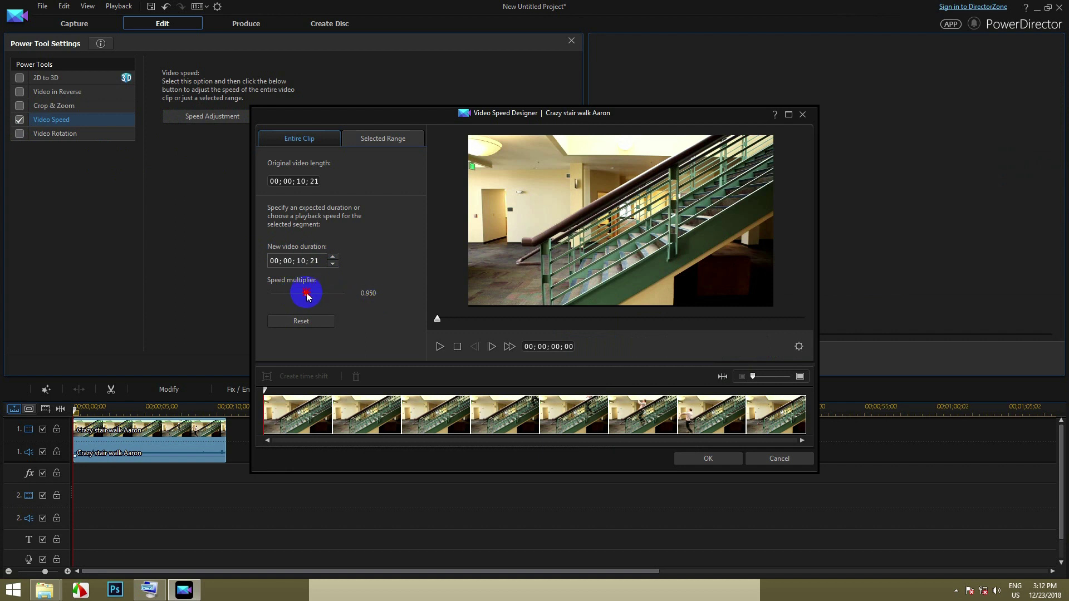
drag(308, 294, 273, 293)
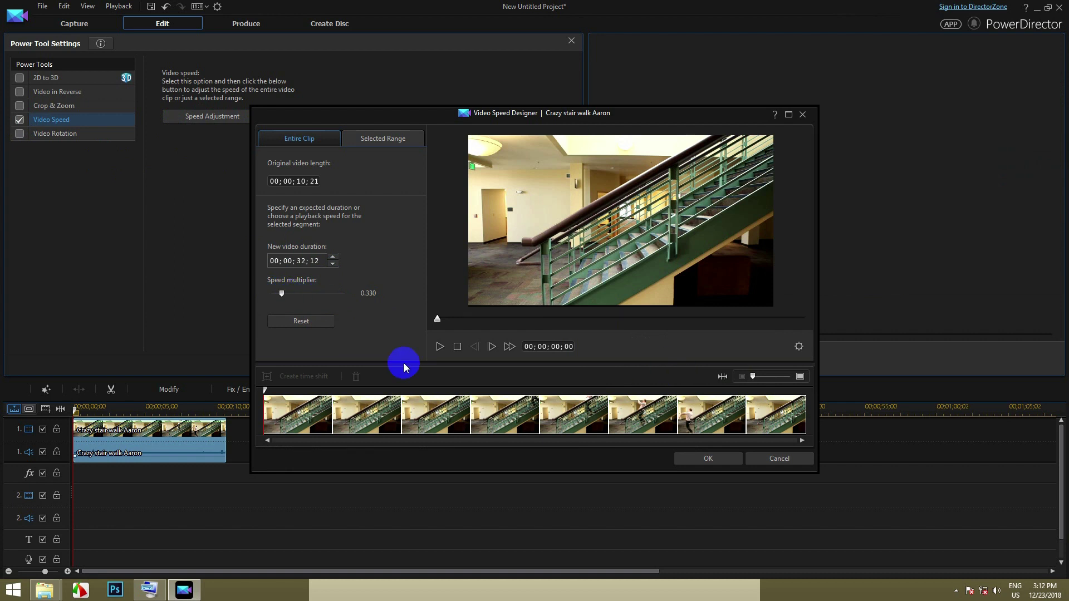
click(439, 346)
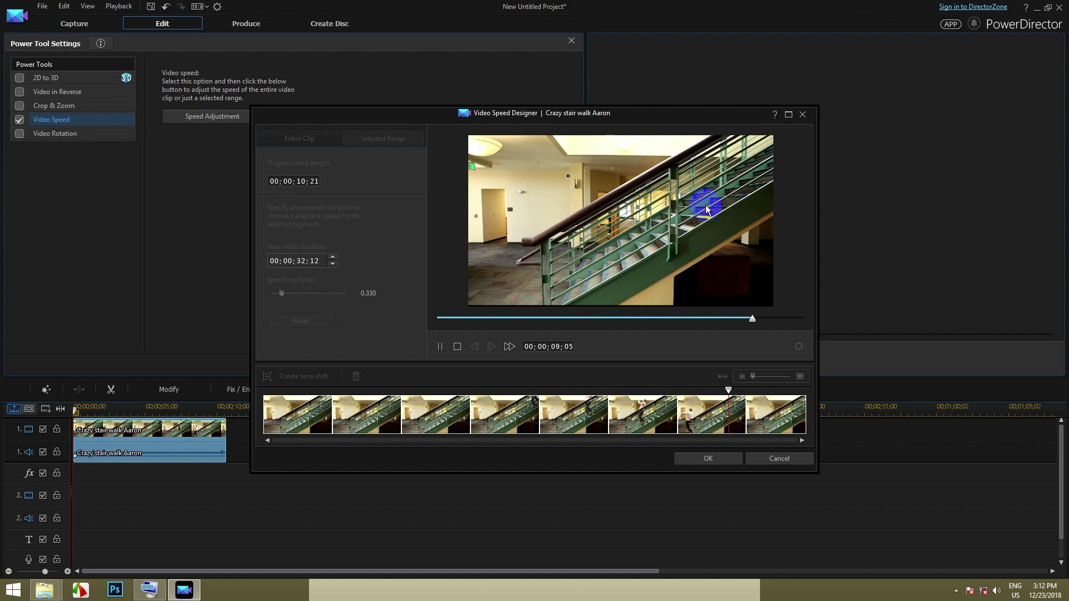
key(space)
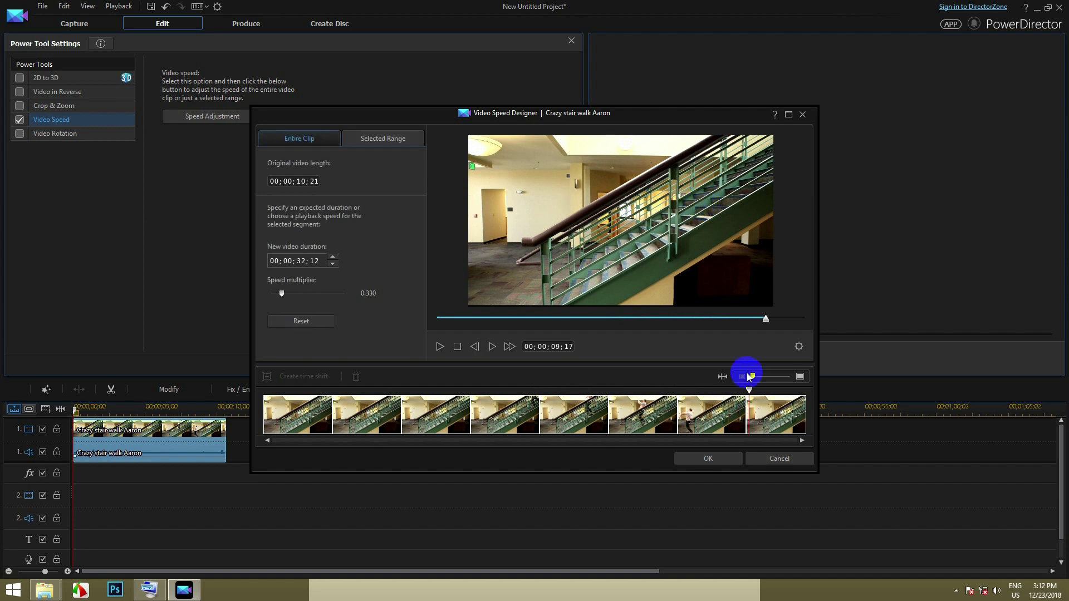
click(693, 462)
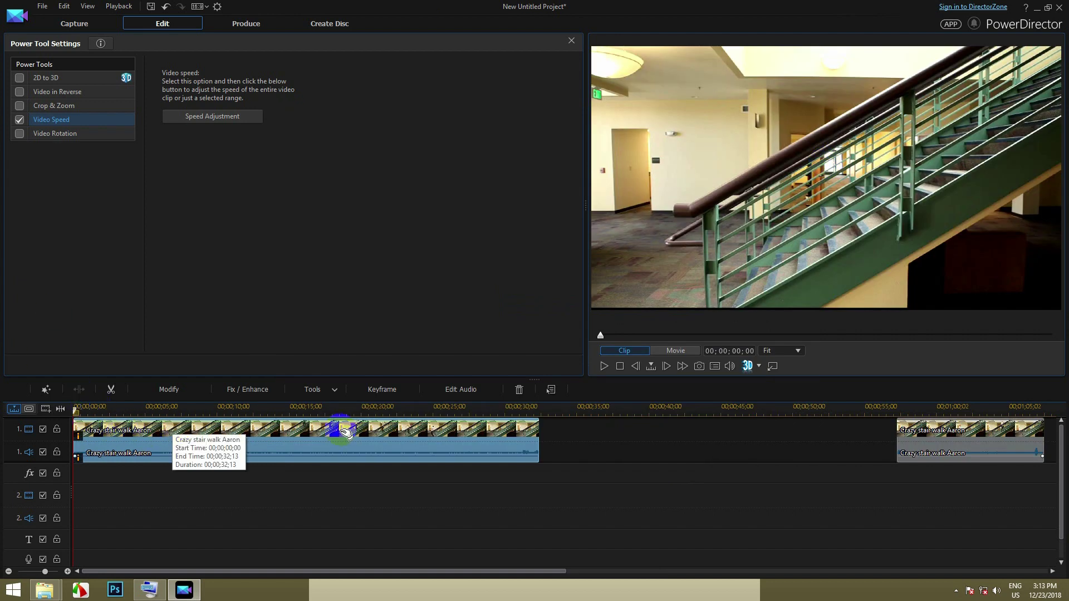
- Unlink the slowed first part's audio from its video and delete the audio, leaving the gap
click(604, 367)
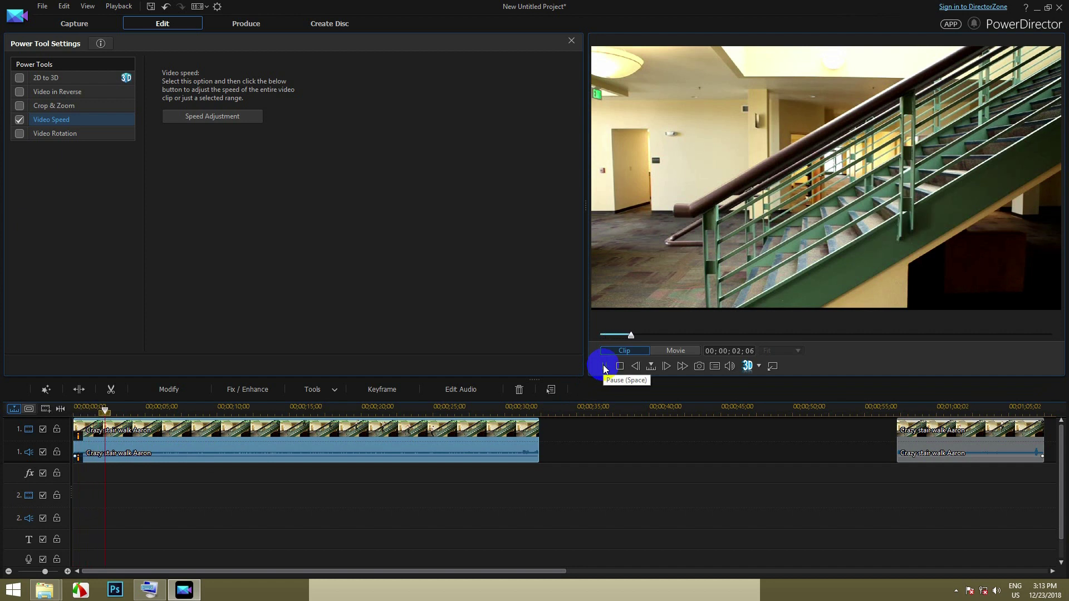
click(119, 432)
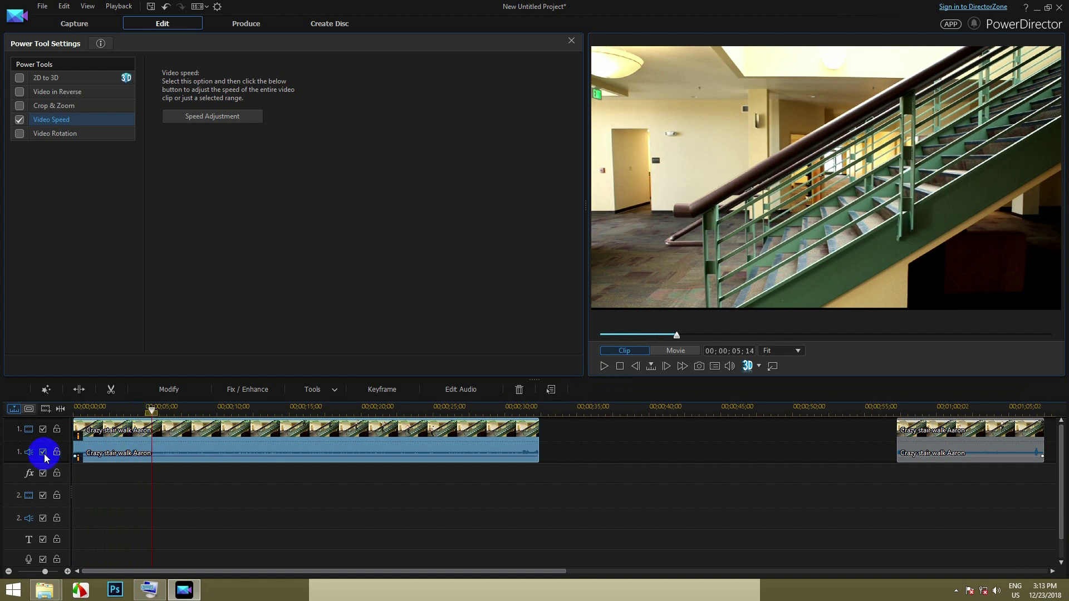
right_click(181, 444)
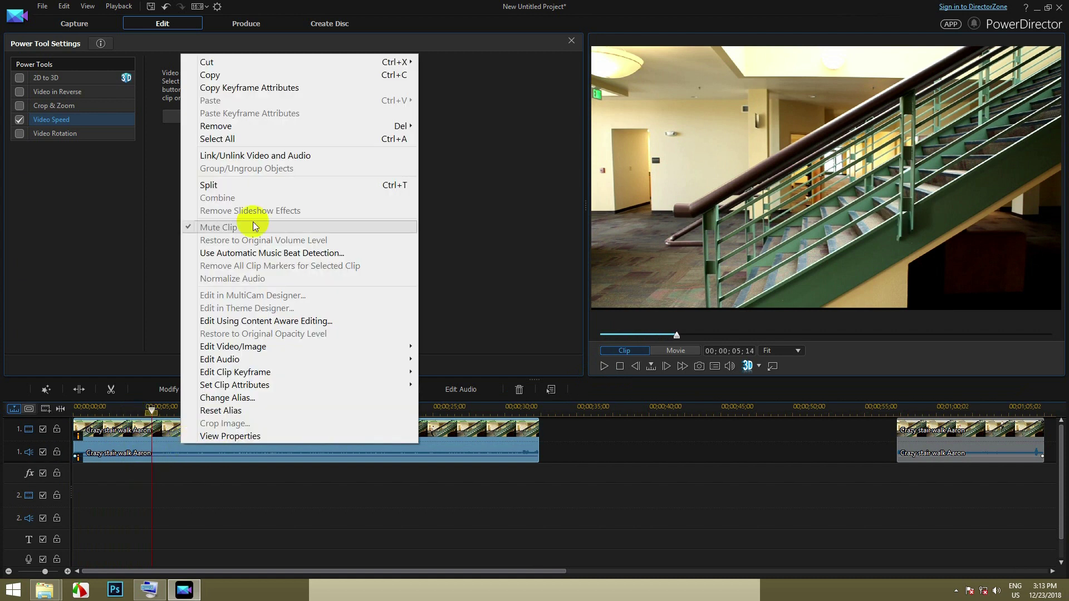
click(246, 155)
click(219, 427)
click(214, 454)
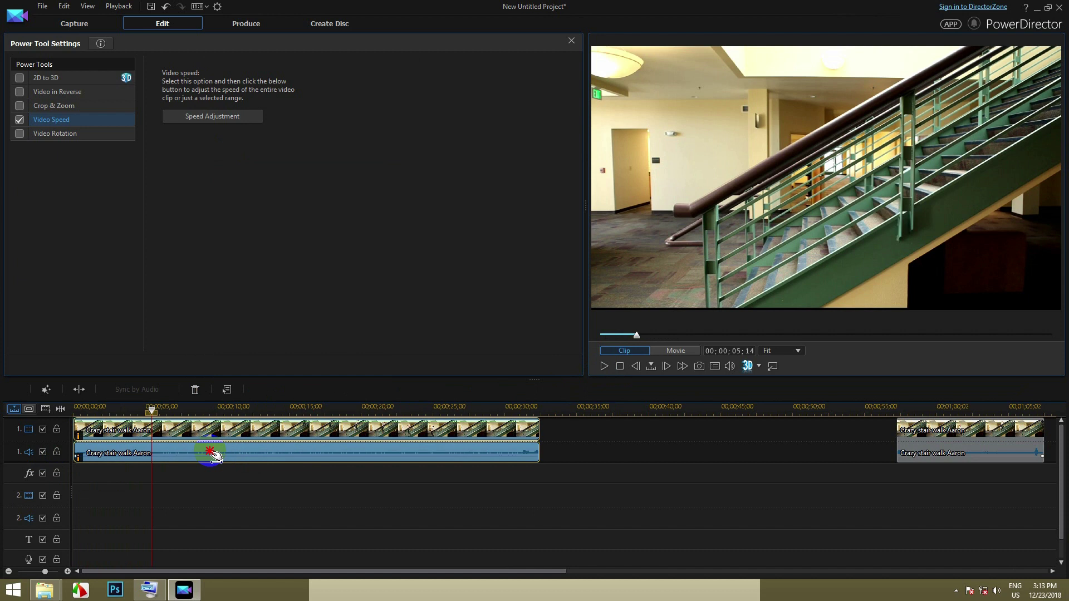
click(149, 430)
right_click(160, 439)
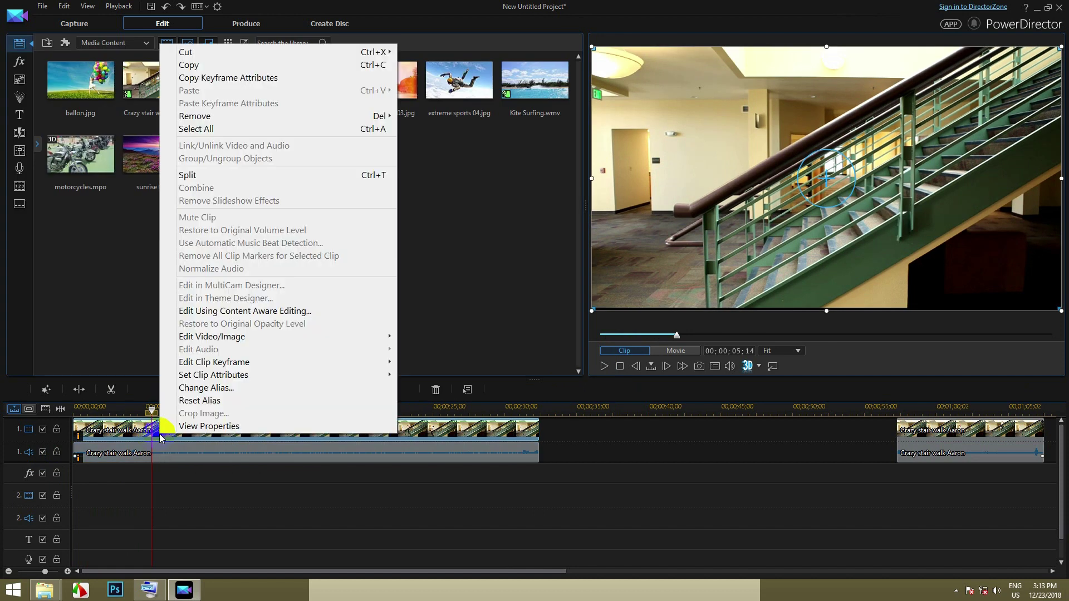
click(152, 453)
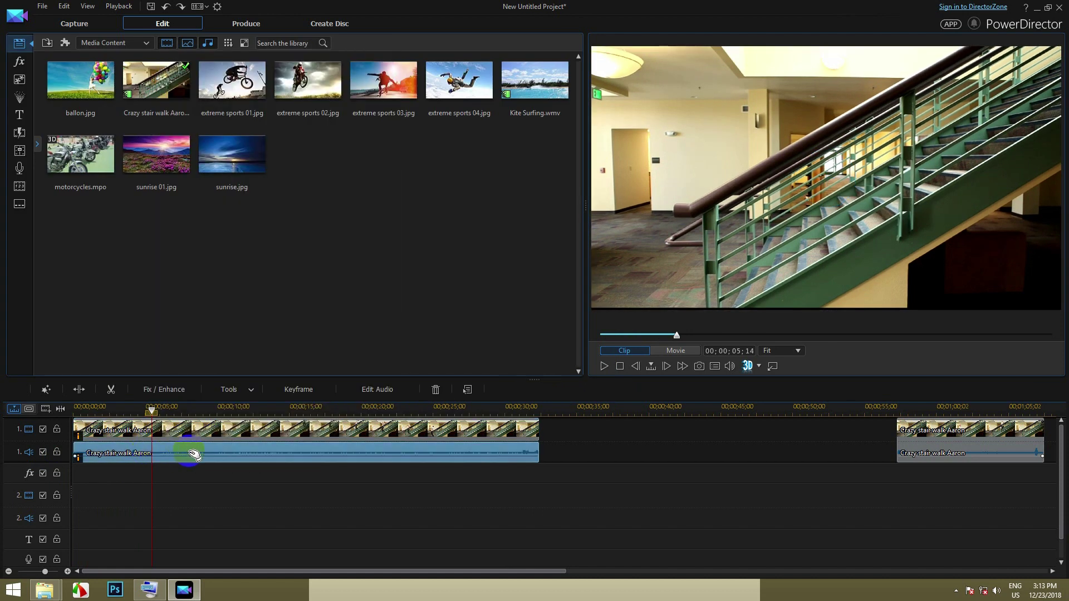
key(Delete)
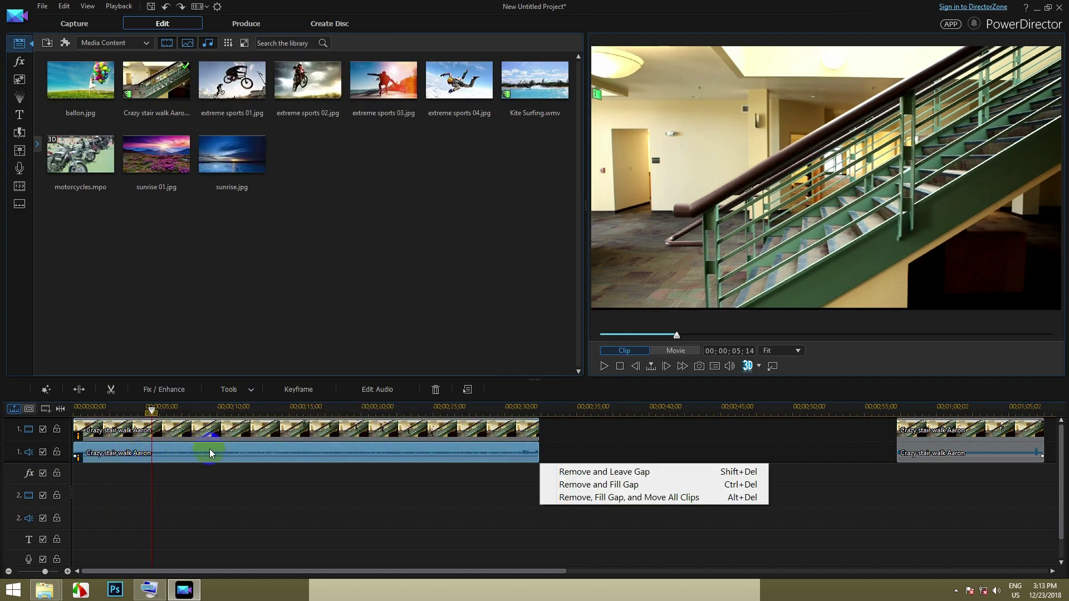
click(575, 471)
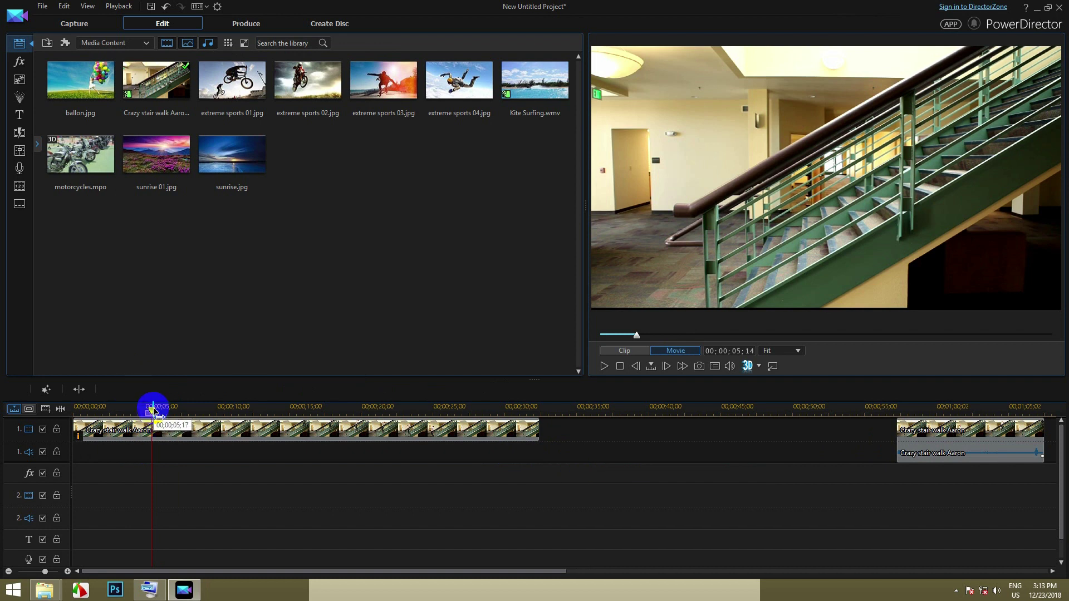
- Play back the slow-motion part without audio, and undo the audio removal, the unlinking and the speed change
key(space)
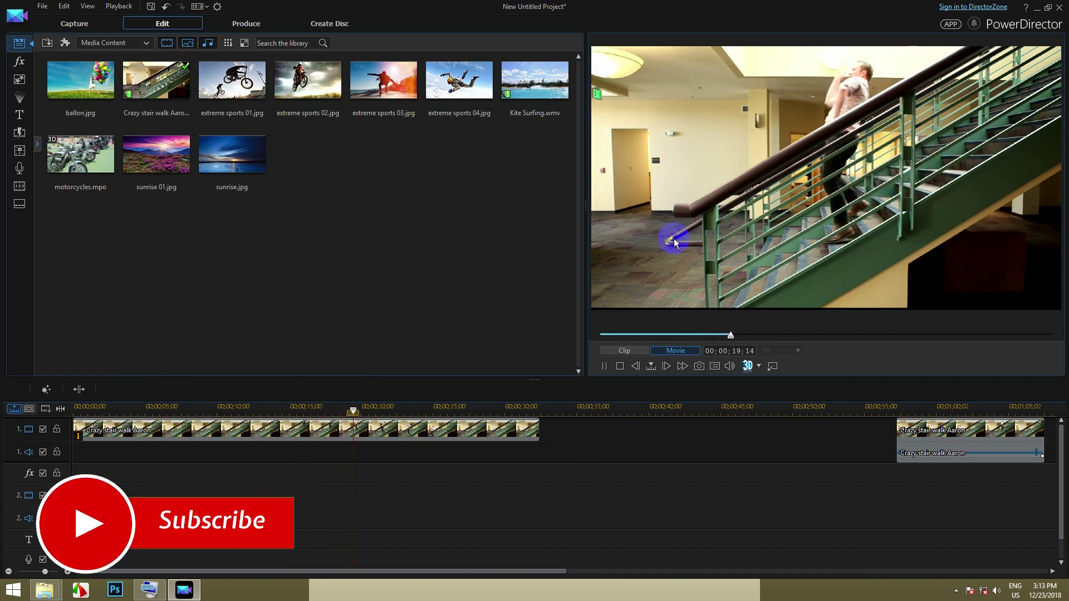
key(space)
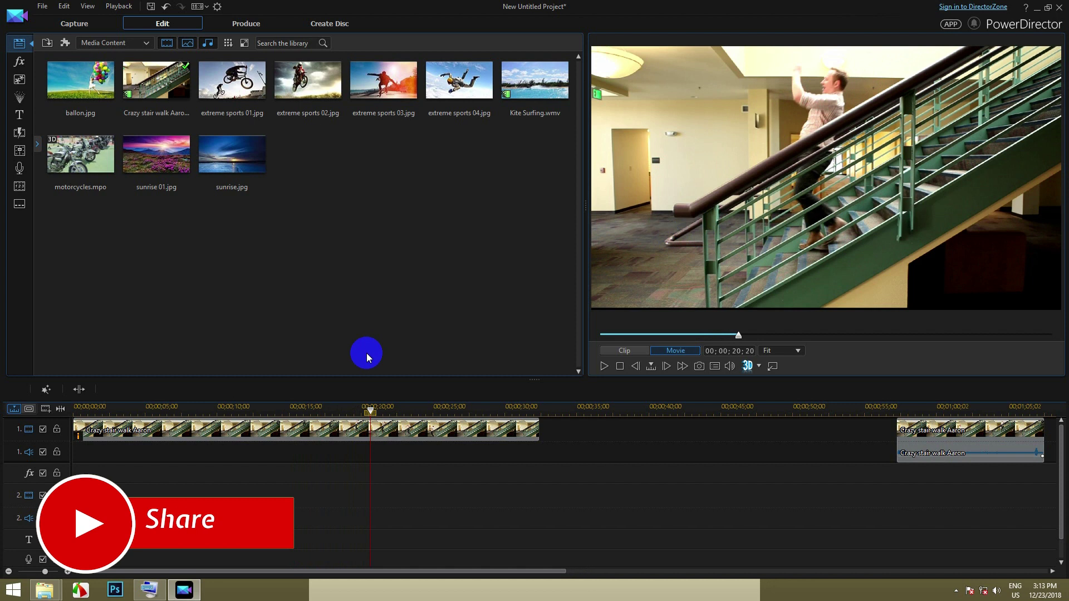
key(ctrl+z)
key(ctrl+z)
key(ctrl+z)
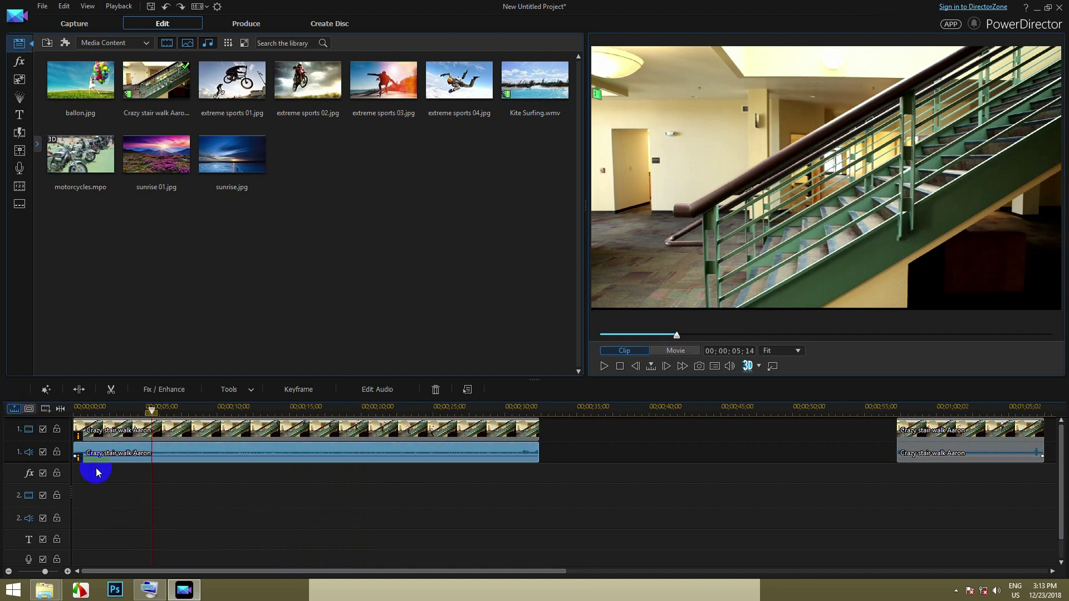
- Split the first clip part at 00;00;06;09, where the man is coming down the stairs
click(111, 454)
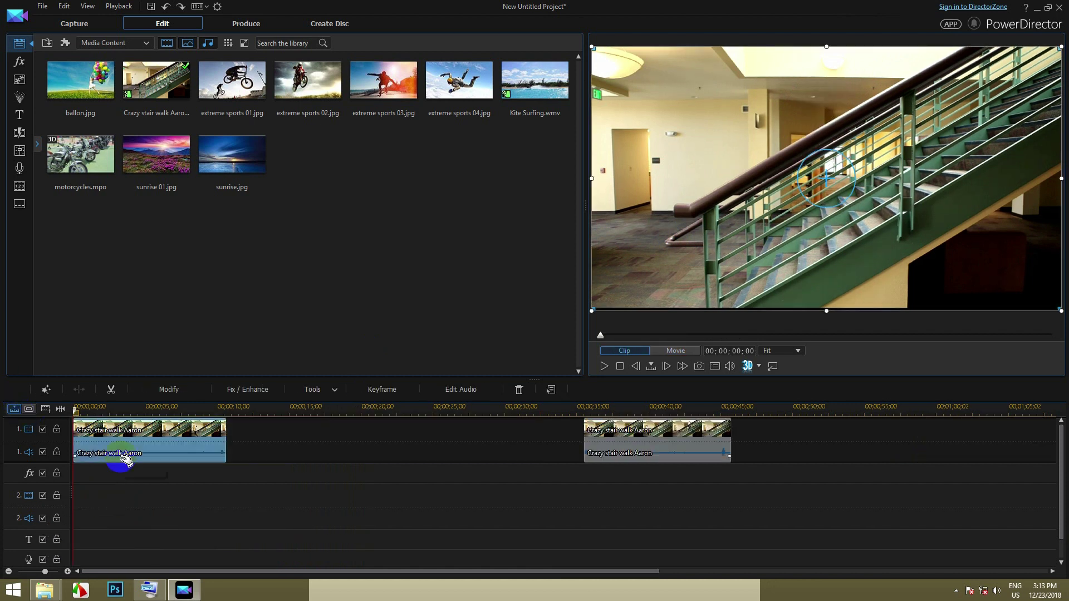
drag(77, 412, 163, 412)
click(169, 441)
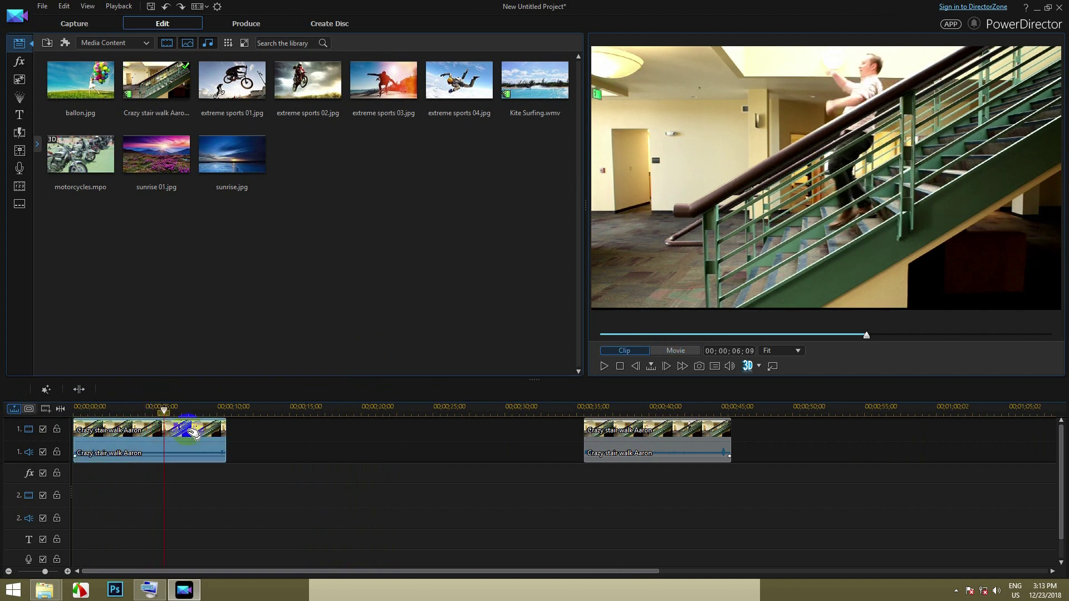
right_click(164, 437)
click(220, 179)
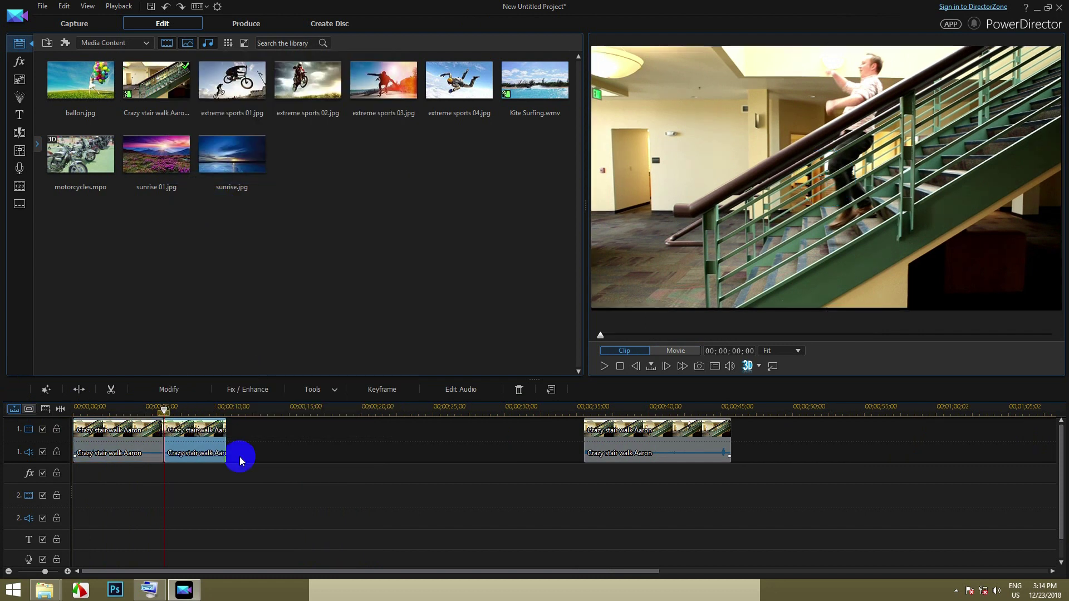
- Apply the Video Speed power tool to the entire second piece with a speed multiplier of 0.350
right_click(195, 433)
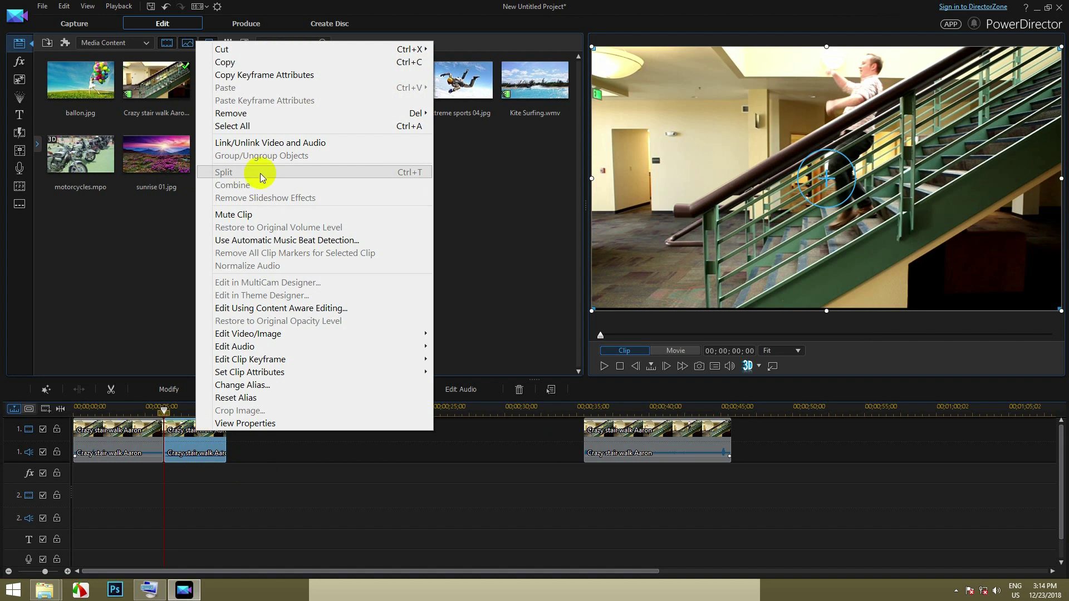
click(201, 453)
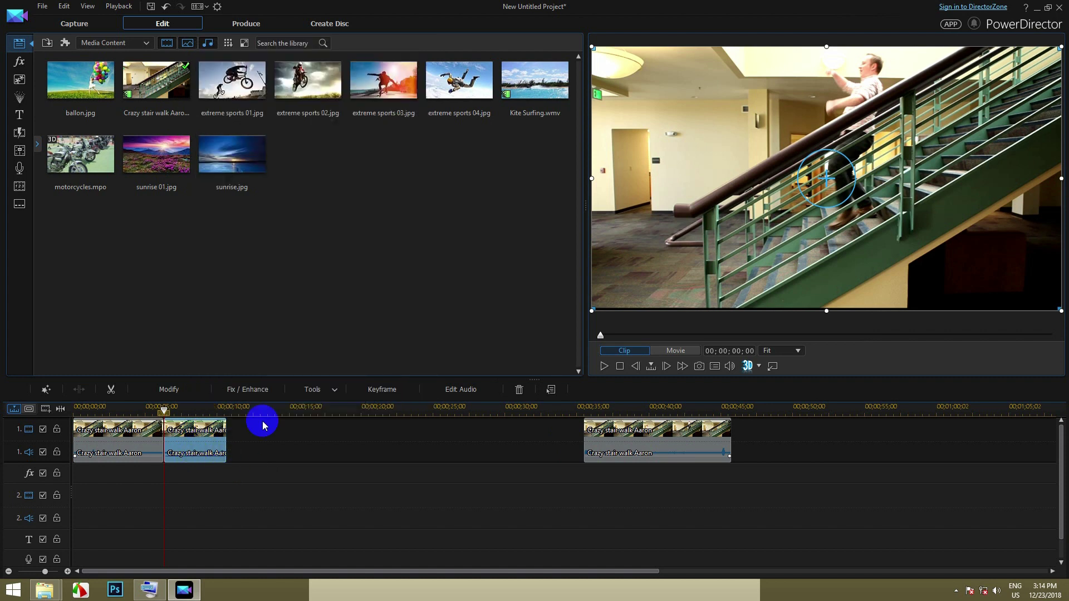
click(334, 393)
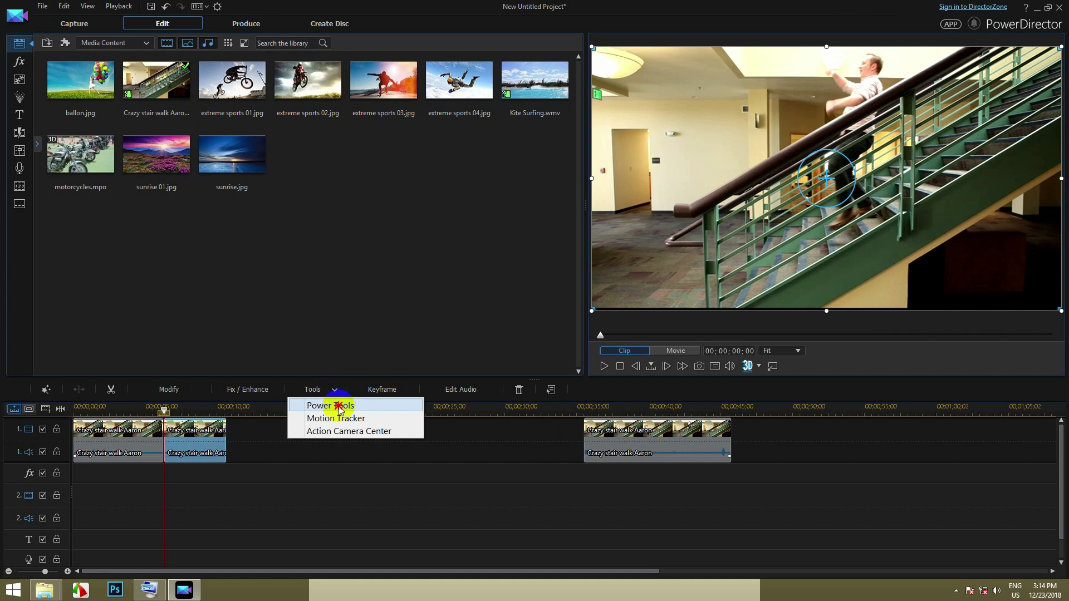
click(338, 406)
click(20, 120)
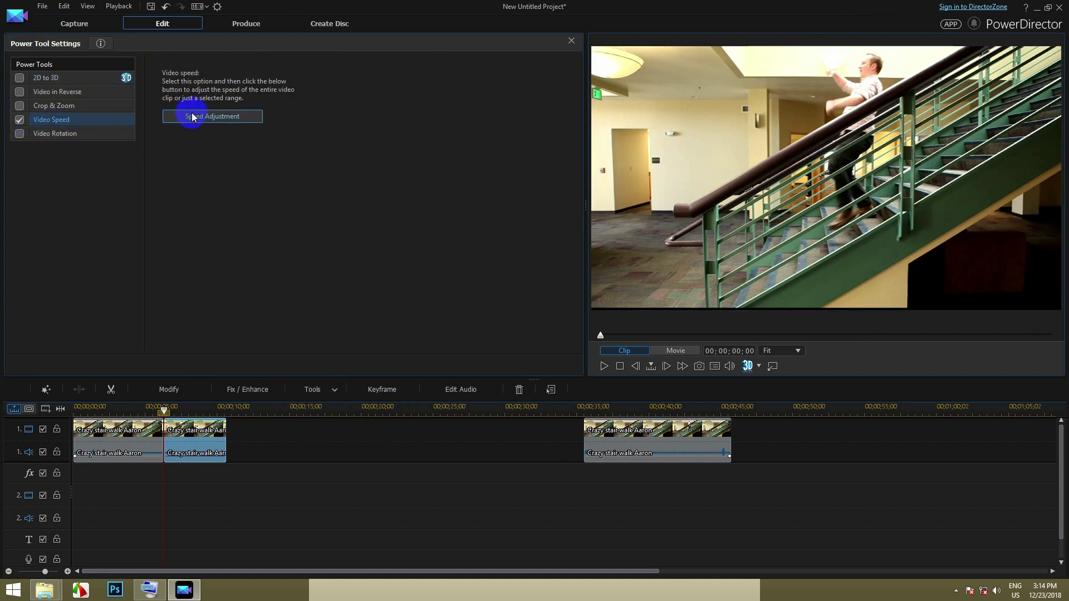
click(196, 118)
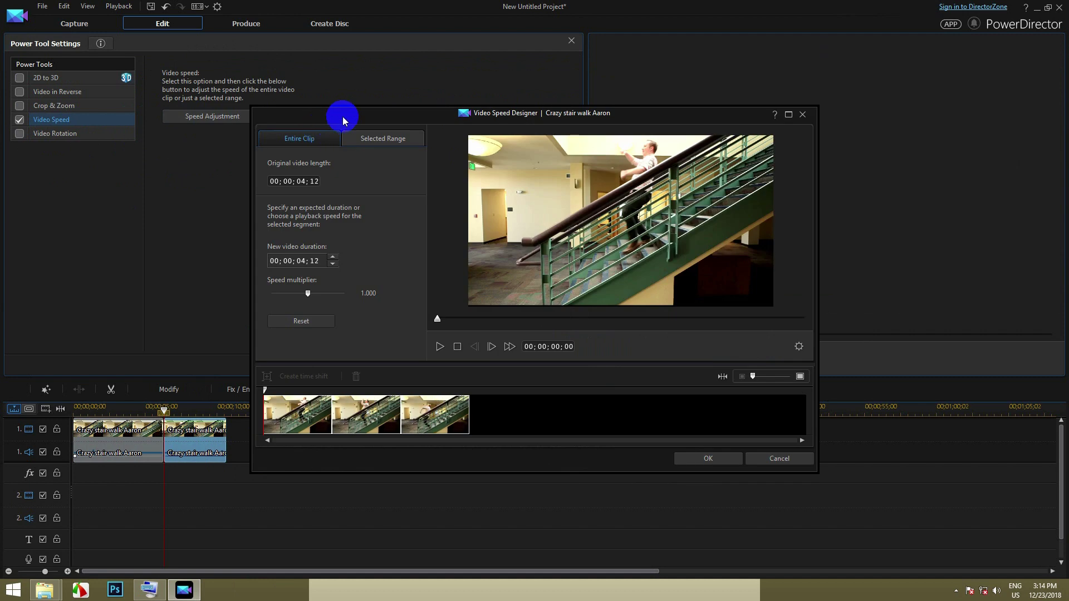
drag(342, 116, 385, 71)
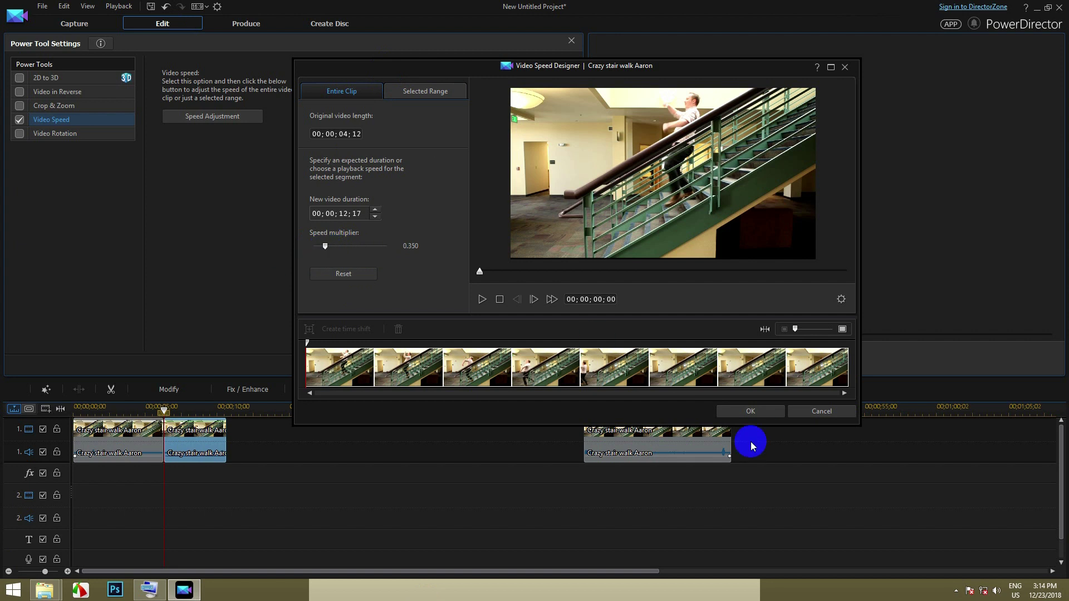
click(750, 411)
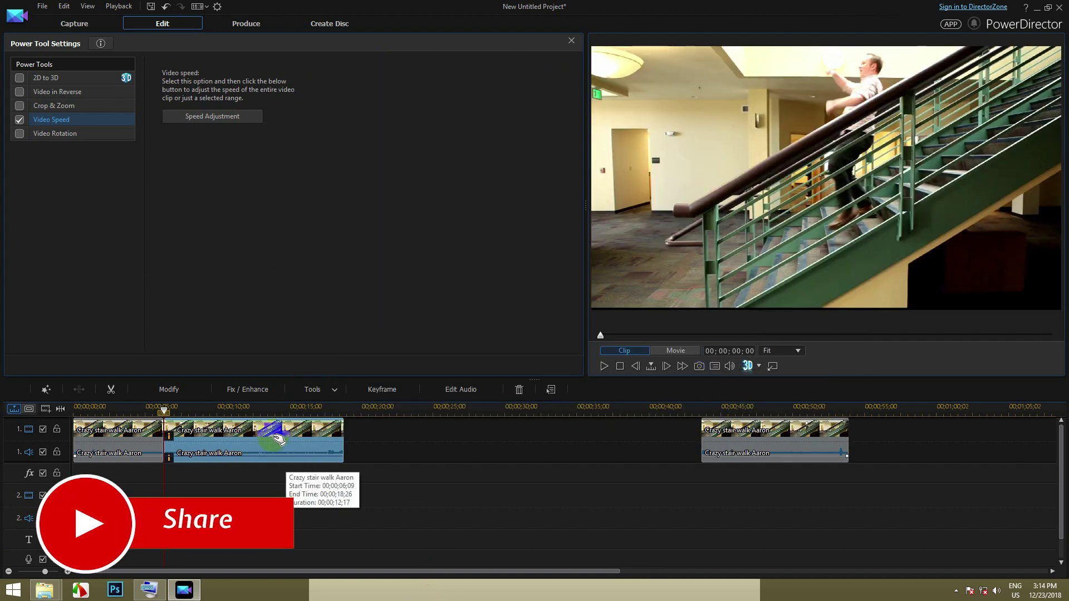
- Preview the slowed second piece, and play the timeline from the beginning, pausing at 00;00;12;17
click(604, 366)
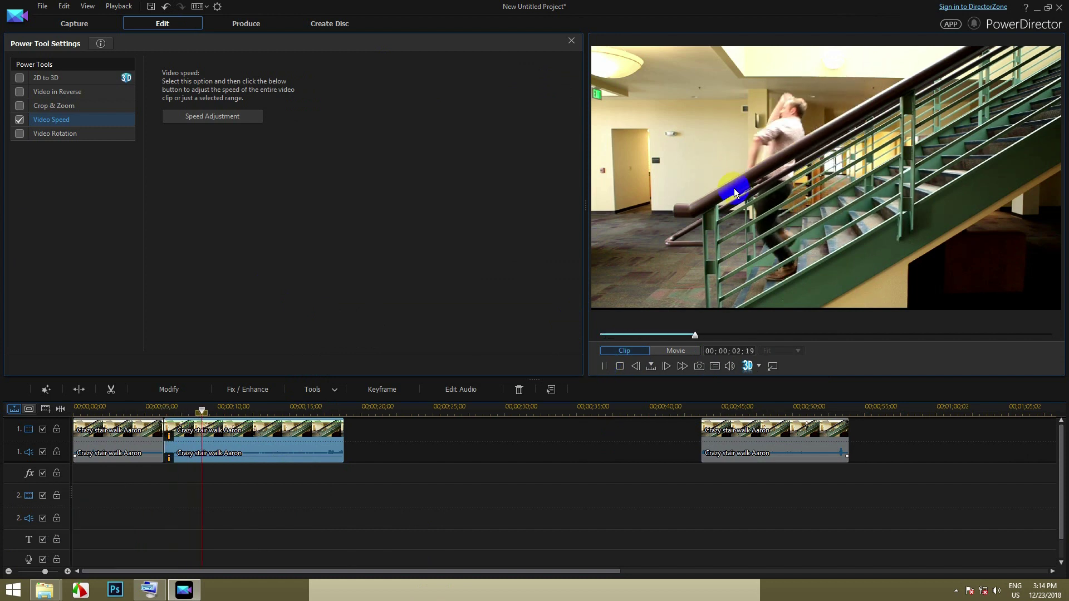
click(167, 410)
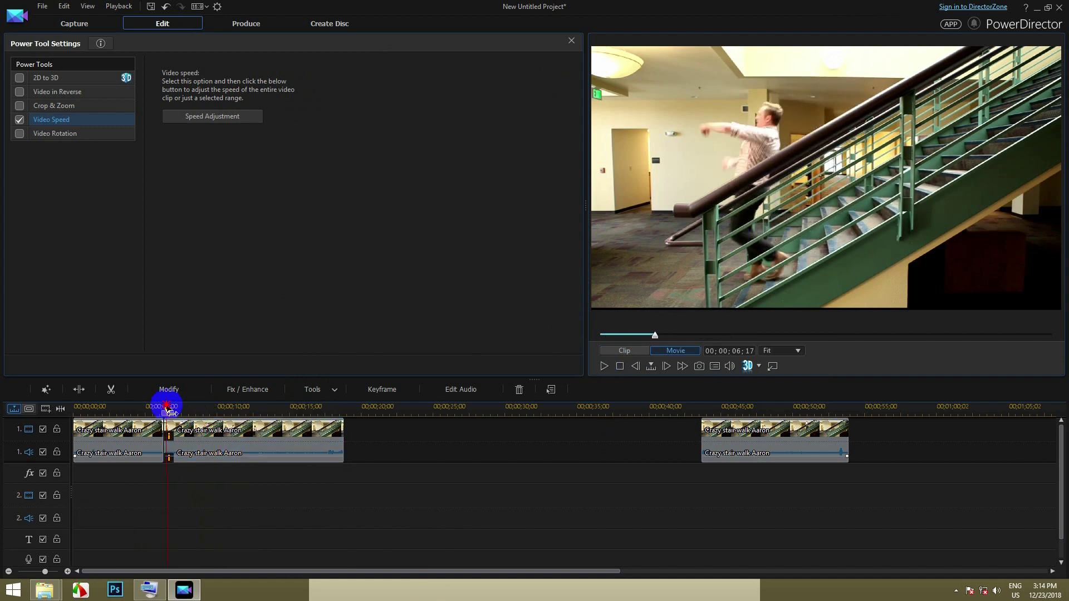
click(76, 408)
click(83, 440)
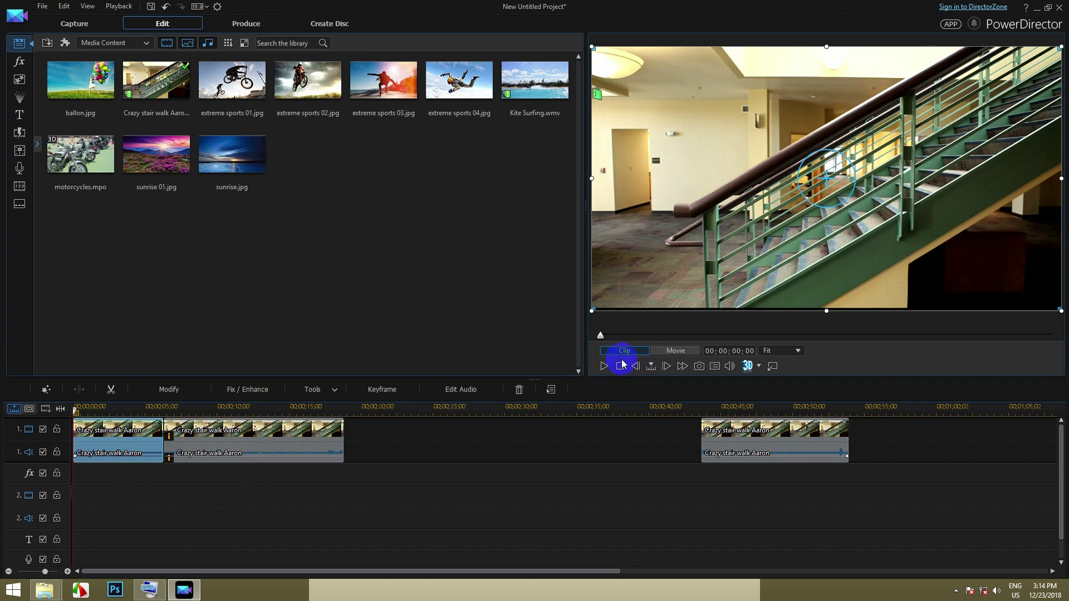
click(601, 366)
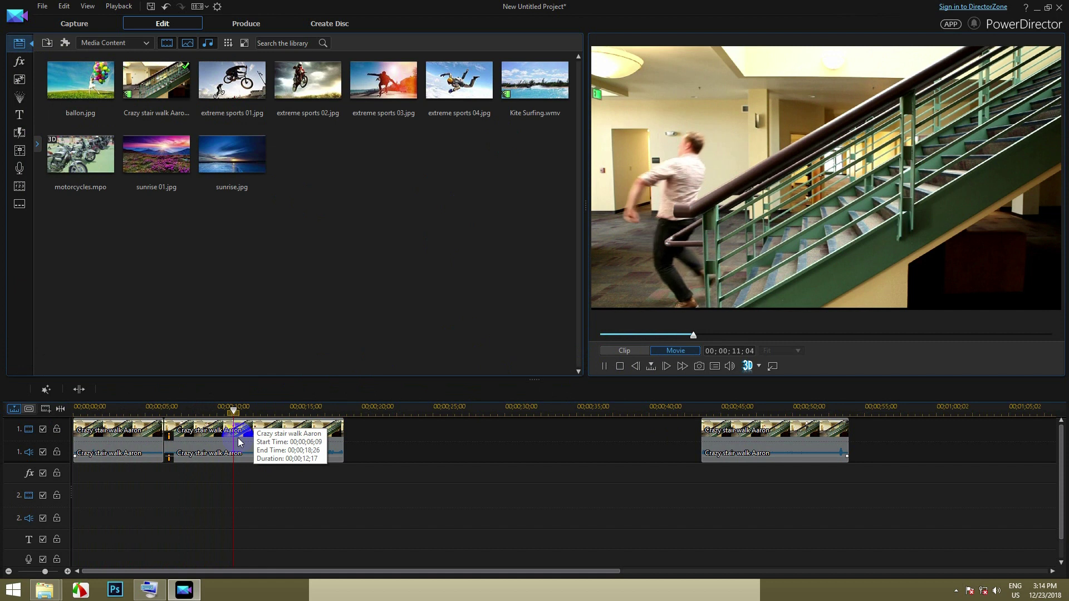
key(space)
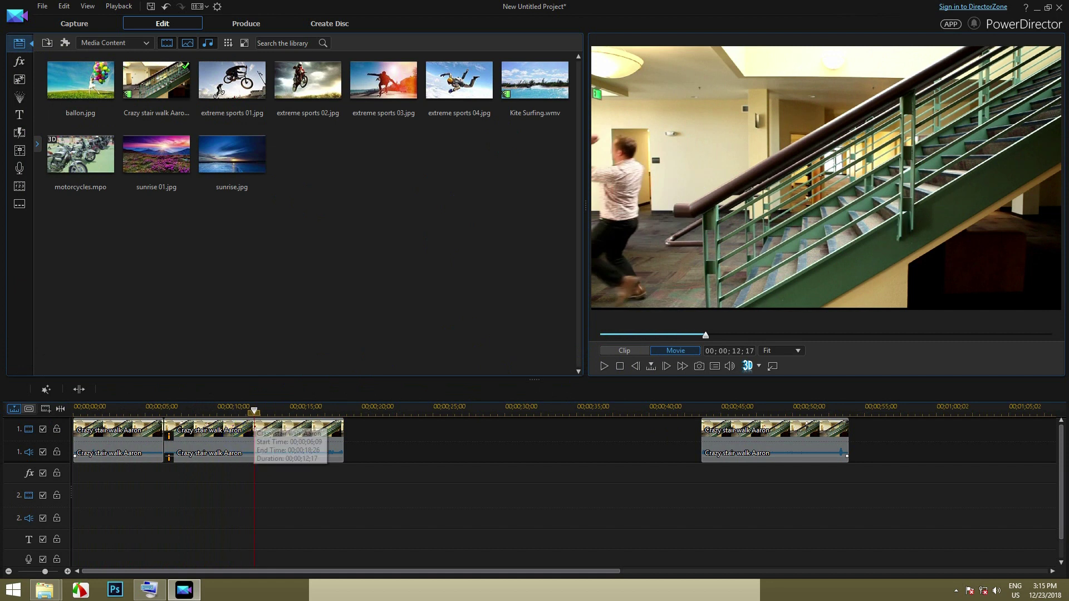
- Split the slowed second piece at 00;00;12;17
click(290, 449)
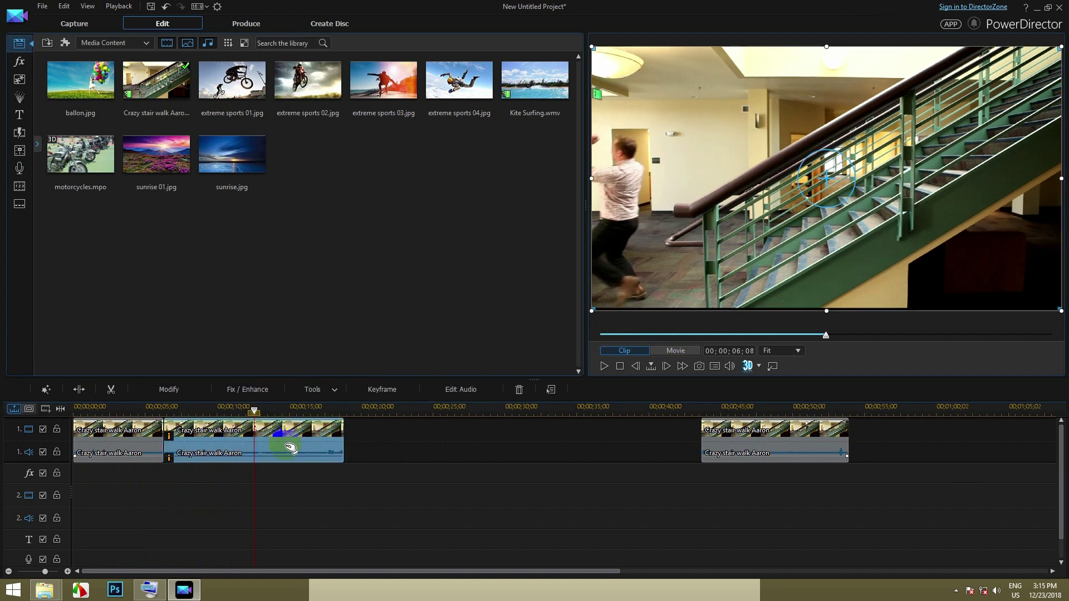
right_click(290, 449)
click(307, 185)
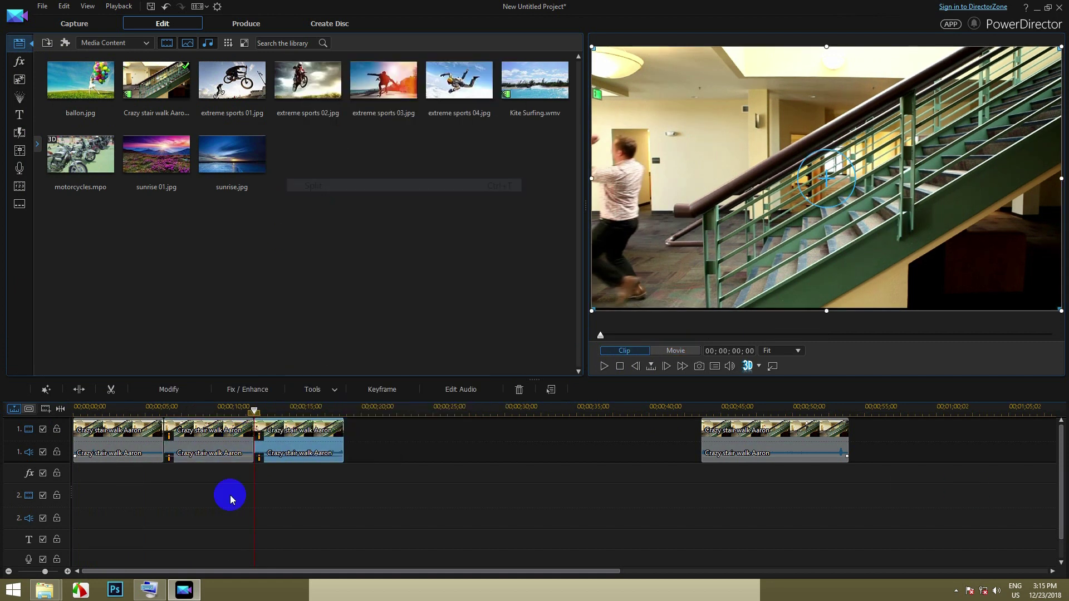
- Apply a Video Speed multiplier of 9.450 to the entire third piece, just after the 00;00;12;17 split
right_click(279, 435)
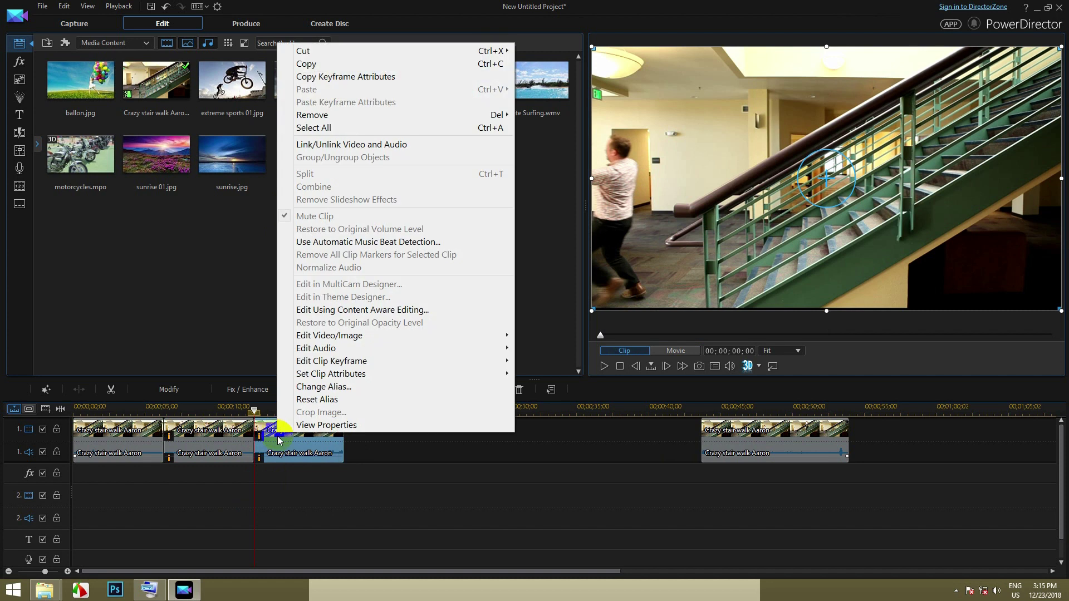
click(278, 440)
click(336, 390)
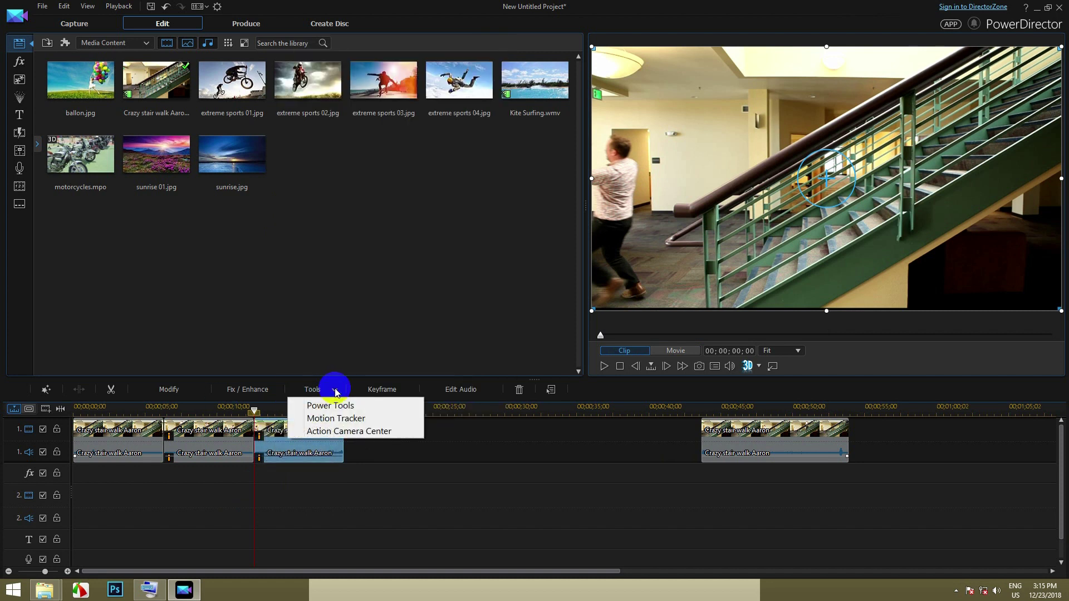
click(332, 405)
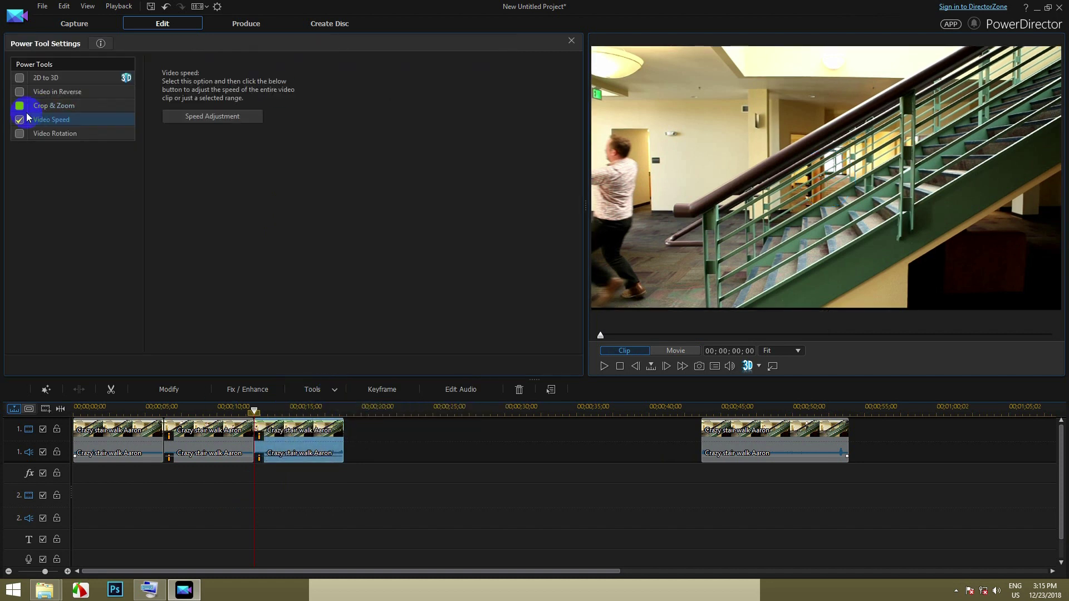
click(163, 122)
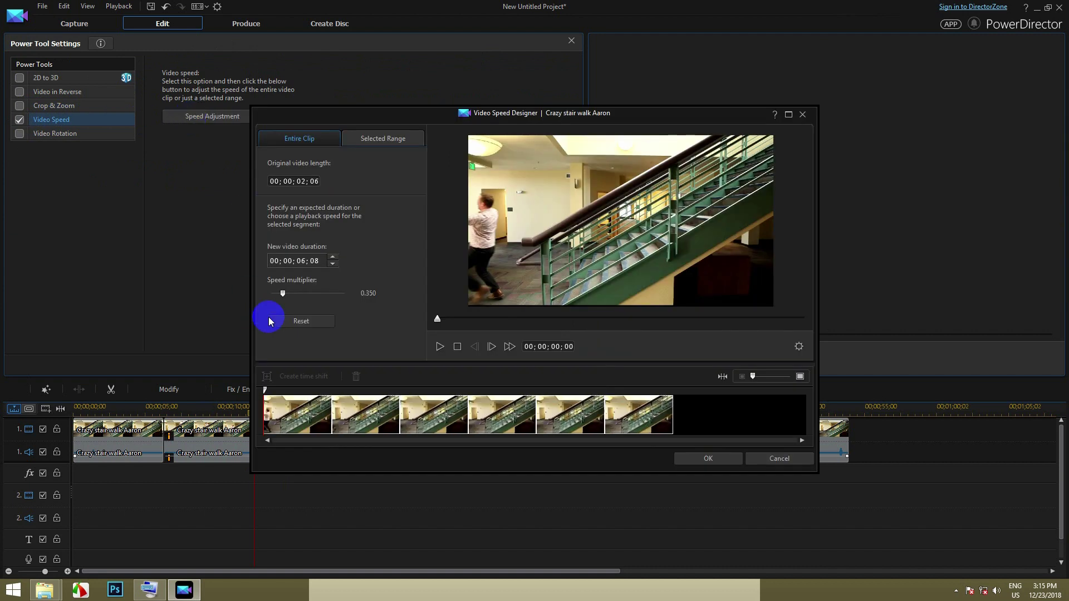
click(285, 294)
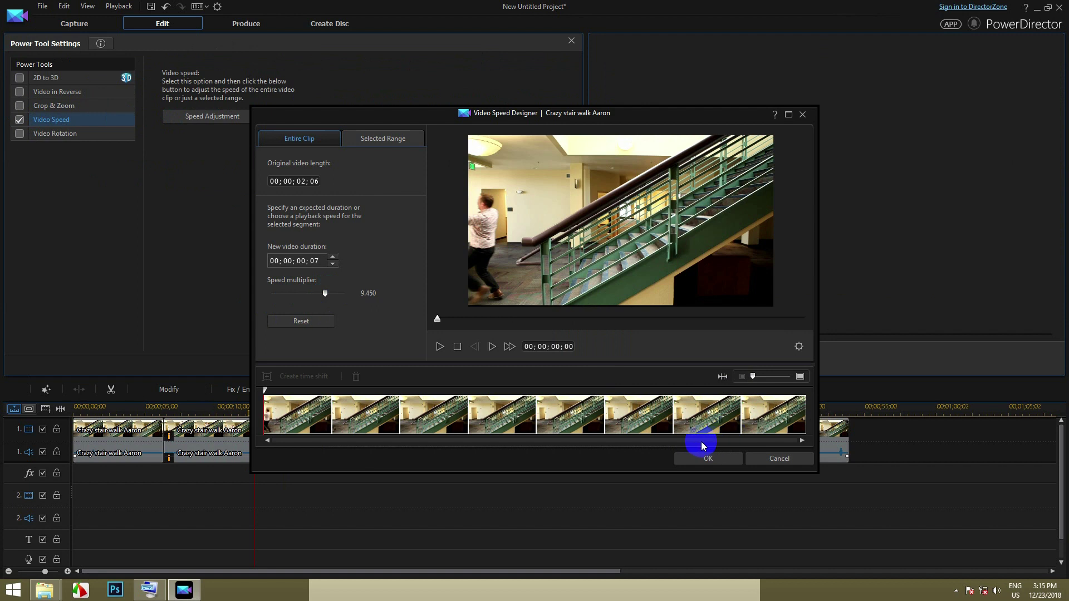
click(717, 461)
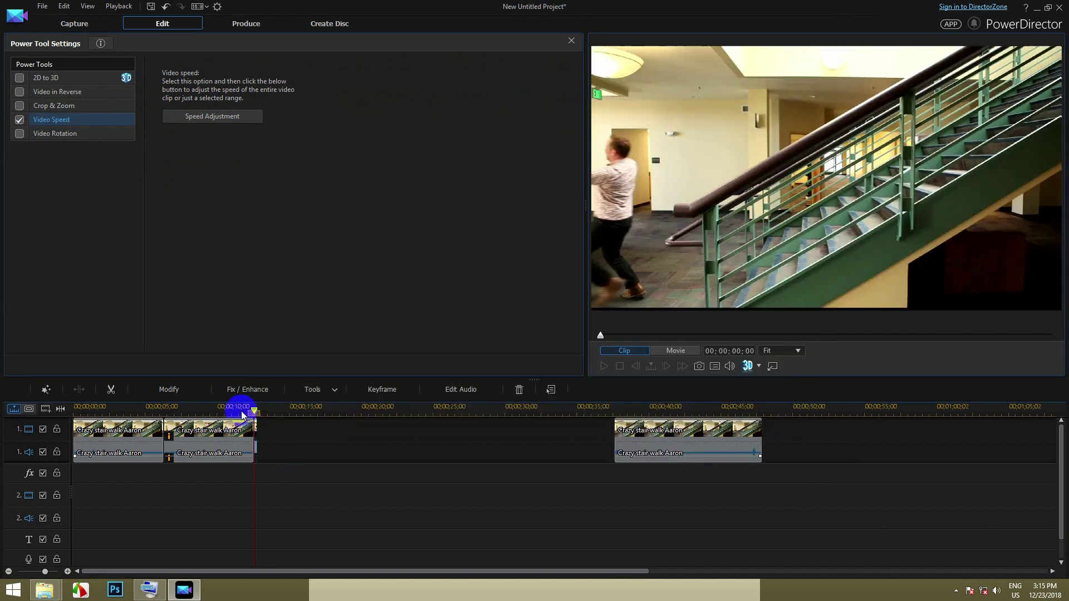
- Apply a faster Video Speed multiplier to the entire third piece, just after the 00;00;12;17 split
right_click(268, 442)
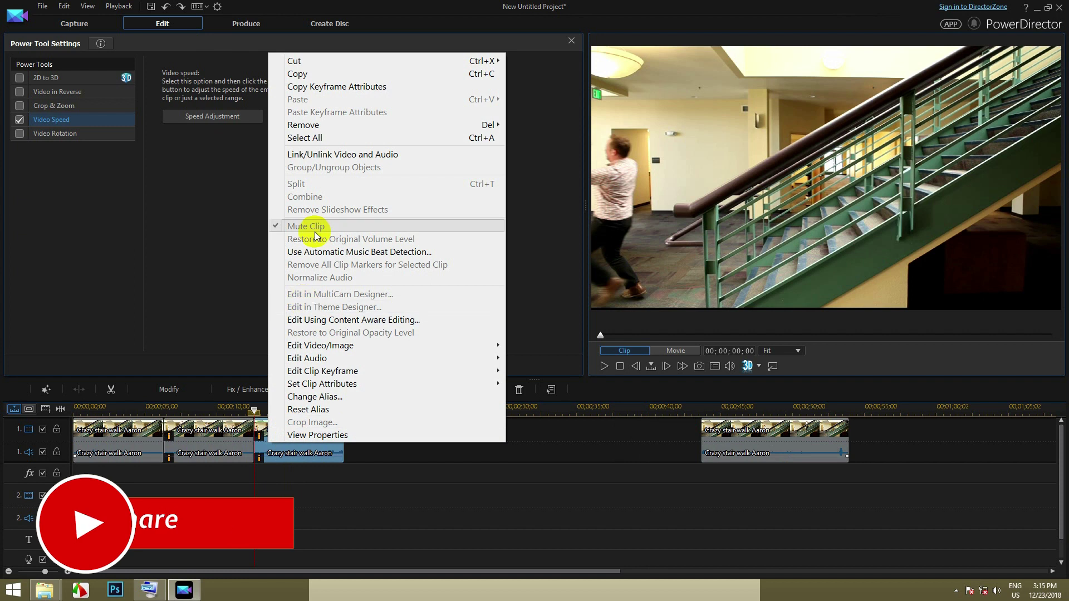
click(272, 448)
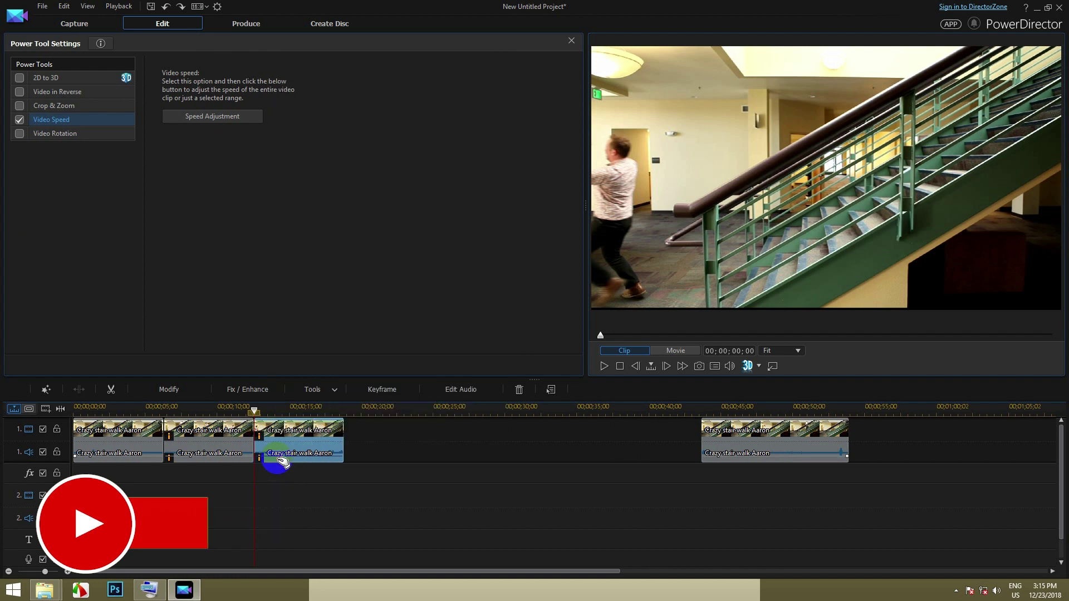
click(331, 393)
click(338, 402)
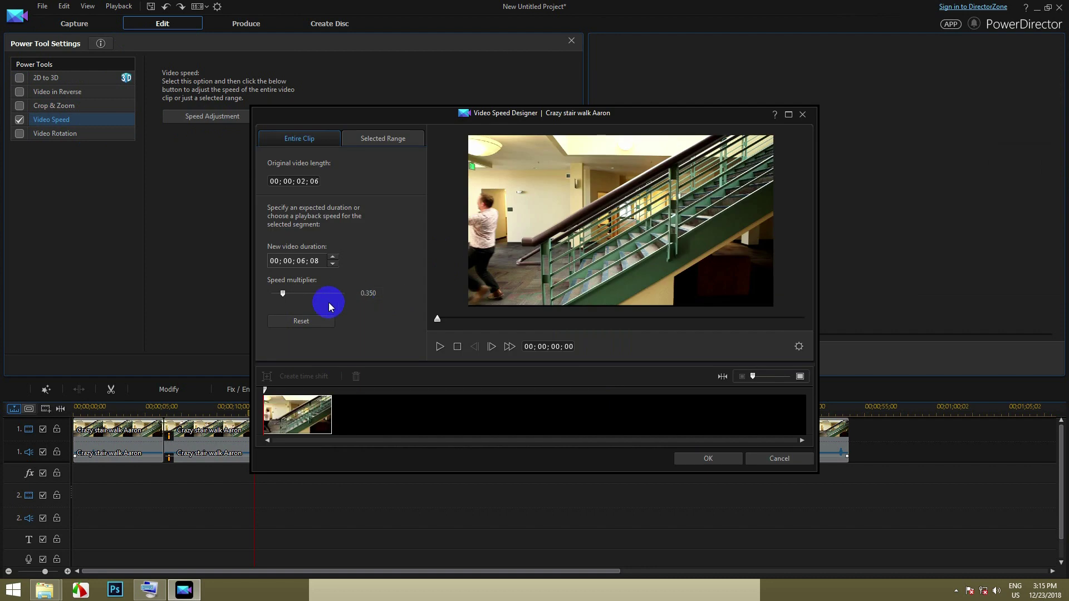
mouse_move(310, 294)
mouse_down()
mouse_move(281, 289)
mouse_move(307, 294)
mouse_up()
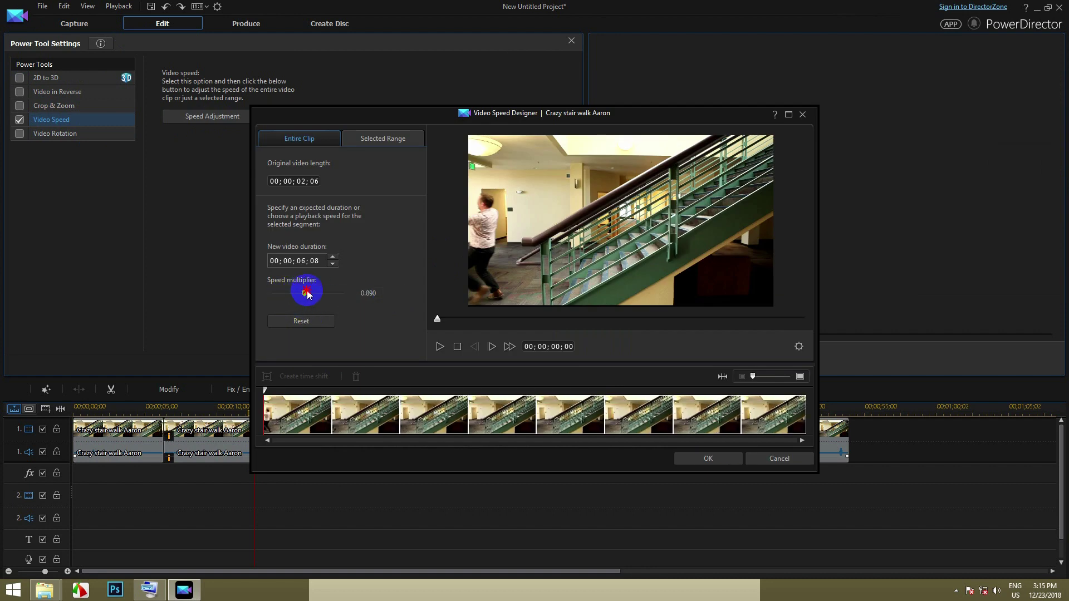
click(308, 295)
click(709, 459)
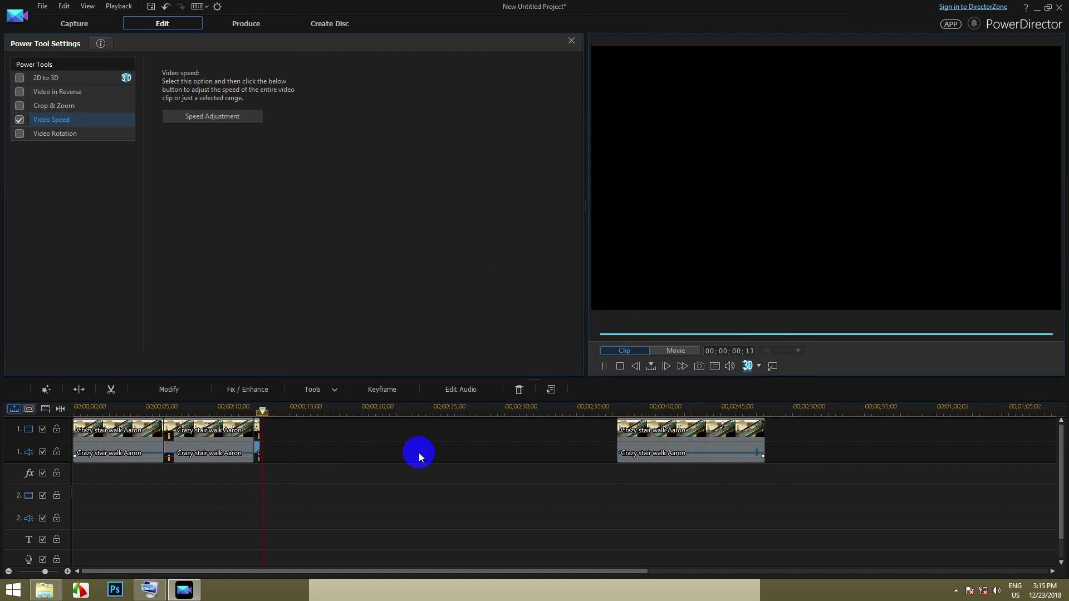
- Move back into the first piece and play the timeline through the slow and fast pieces, pausing just past the third piece
click(267, 413)
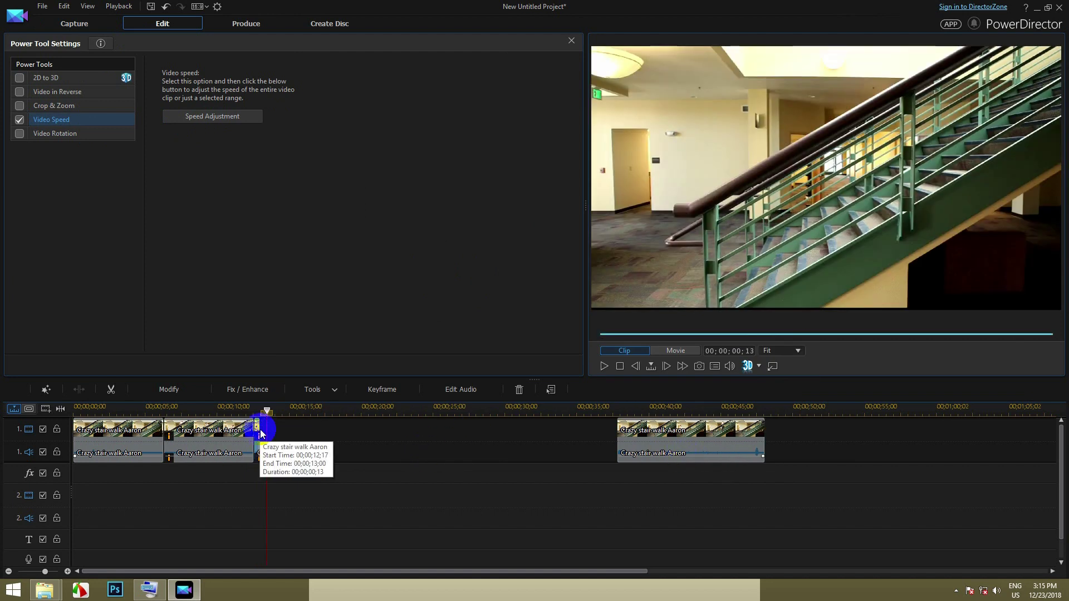
click(178, 409)
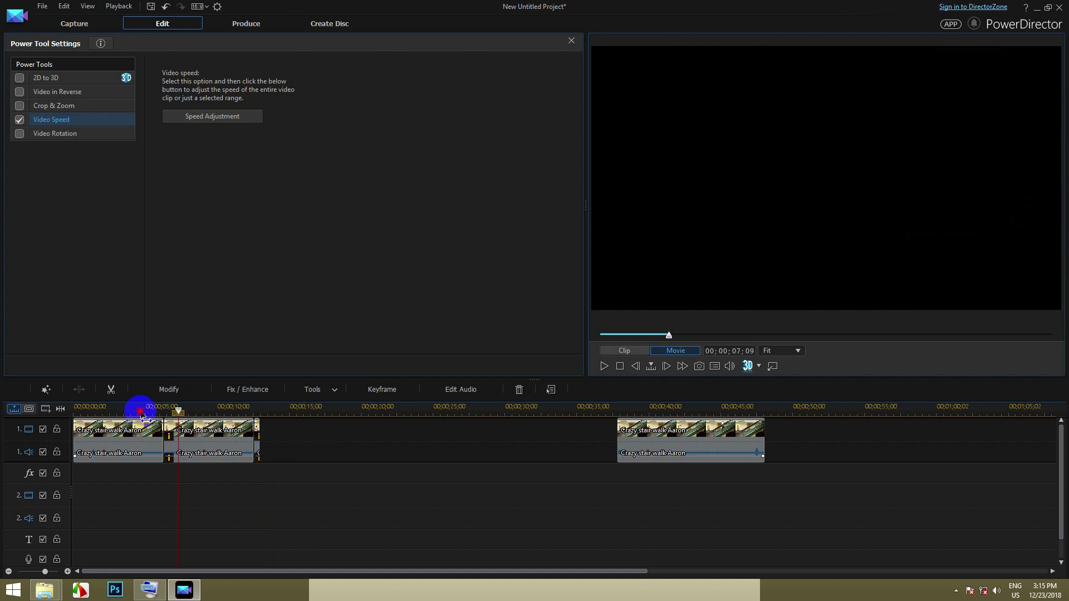
click(125, 409)
click(279, 477)
key(space)
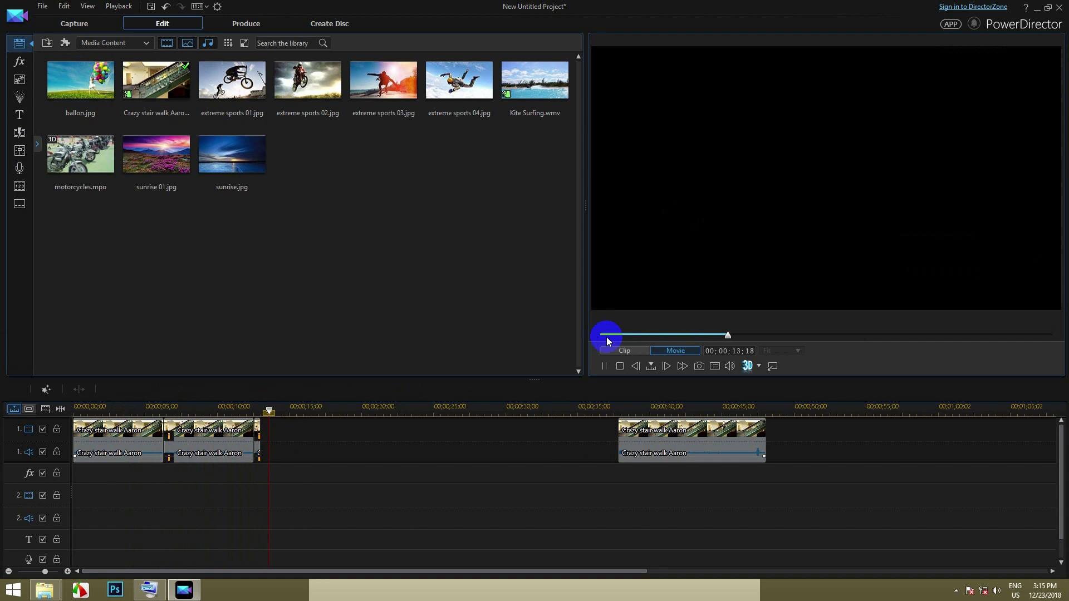
key(space)
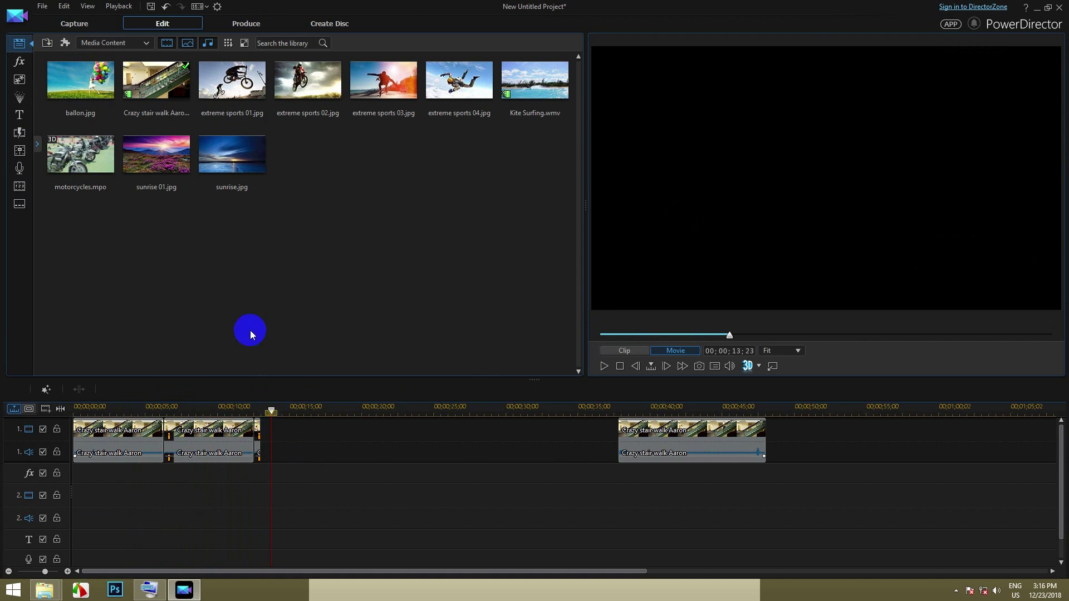
- Open the Power Tools settings for the slowed second piece
click(216, 435)
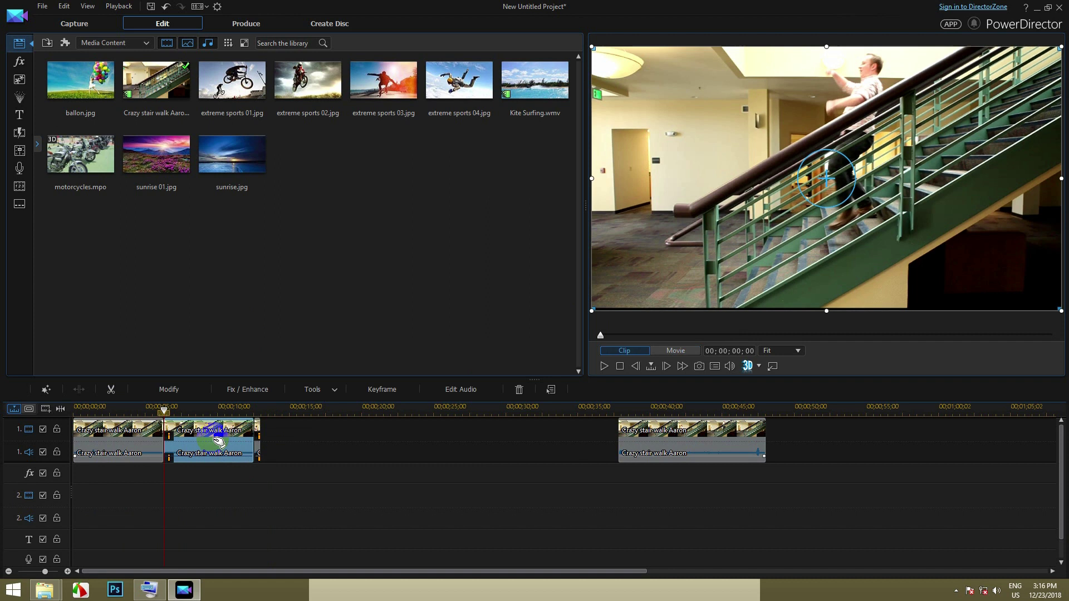
click(334, 389)
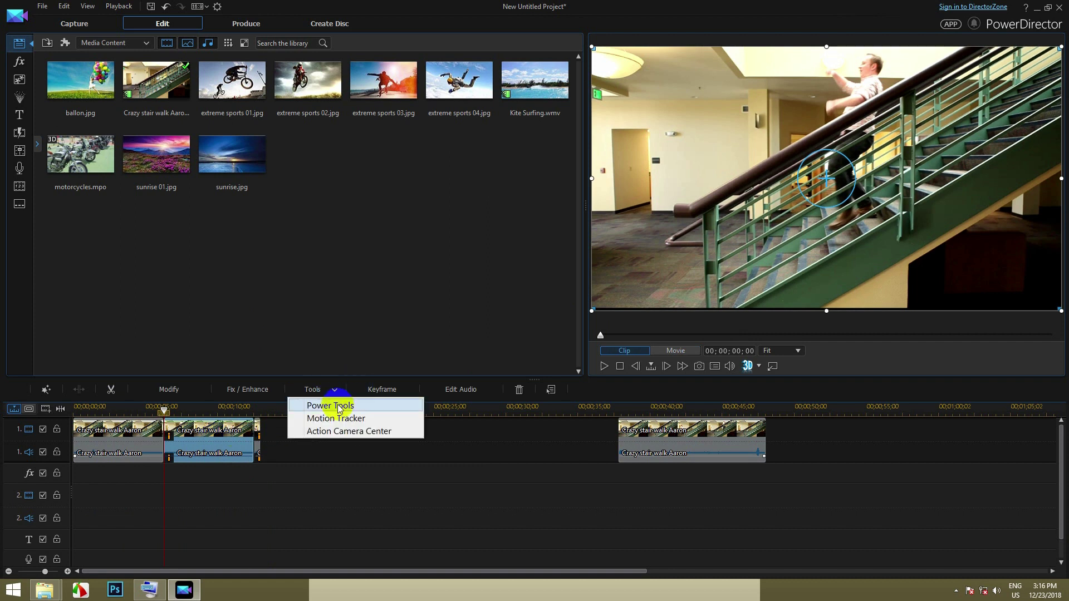
click(336, 405)
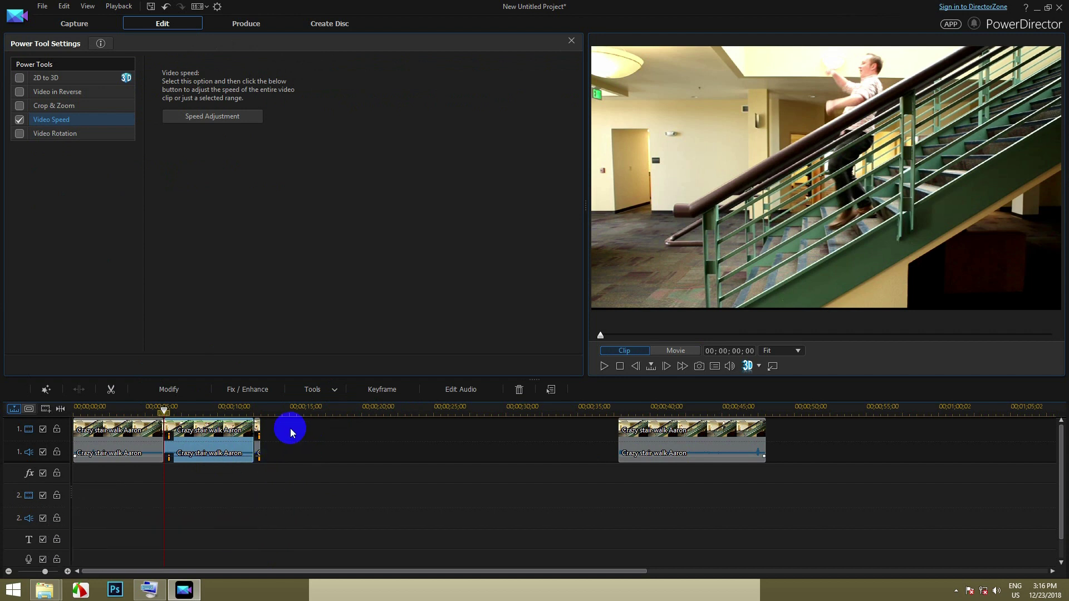
- Remove the three speed-edited pieces at the start of the timeline, leaving the gap
drag(291, 434, 111, 473)
key(Delete)
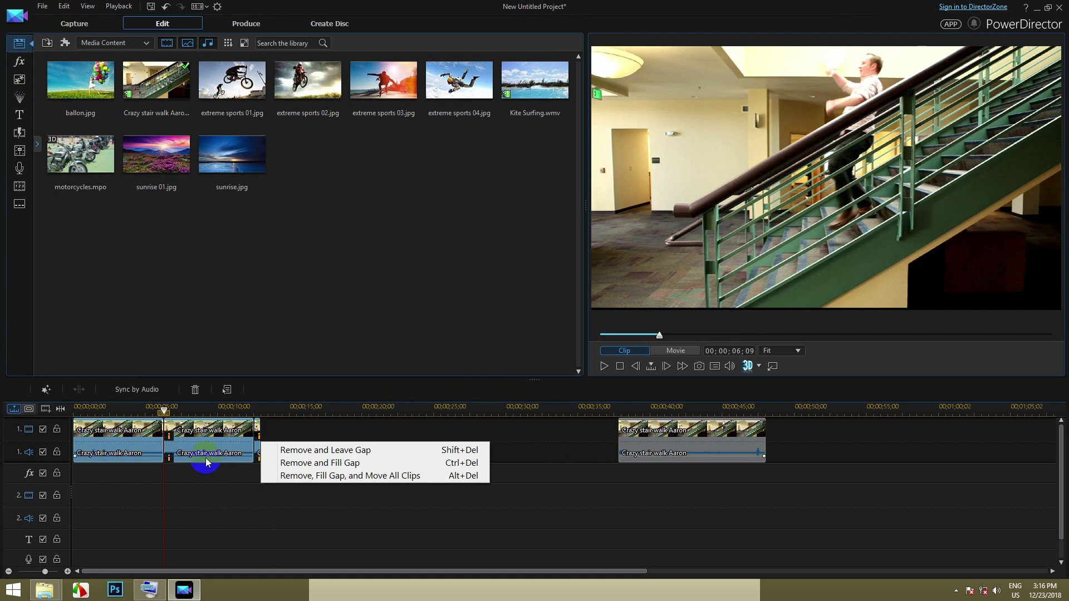
right_click(241, 438)
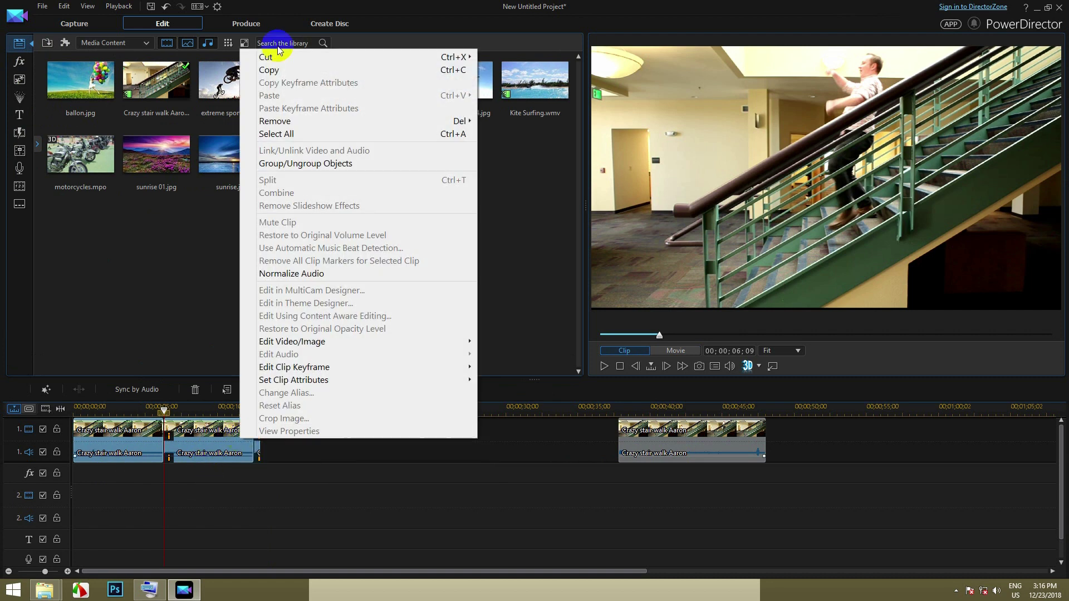
mouse_move(304, 123)
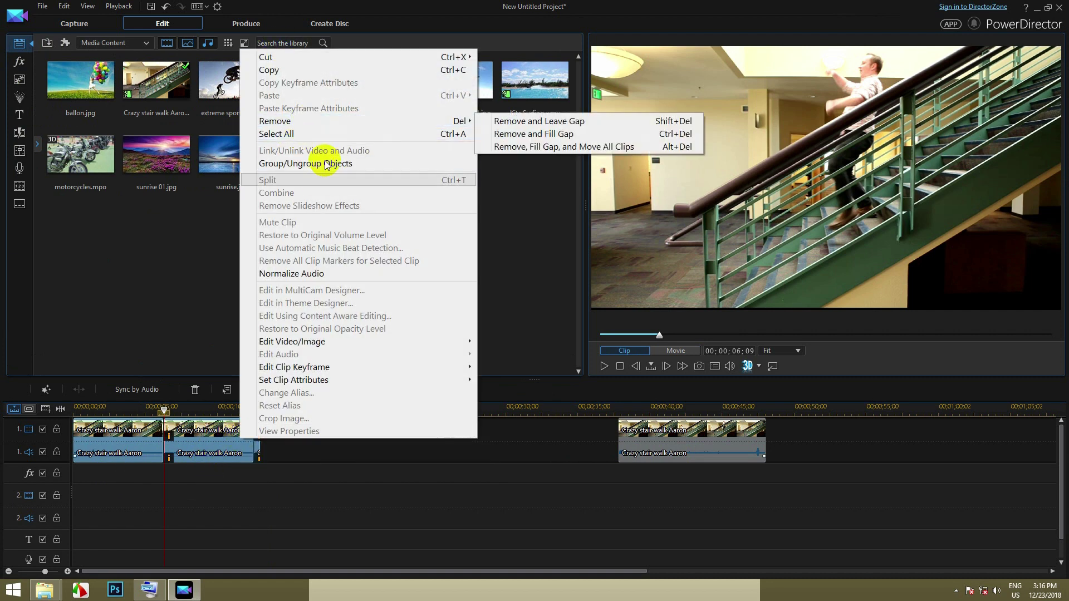
click(561, 122)
- Move the remaining stair-walk clip to the start of the first video track
click(657, 436)
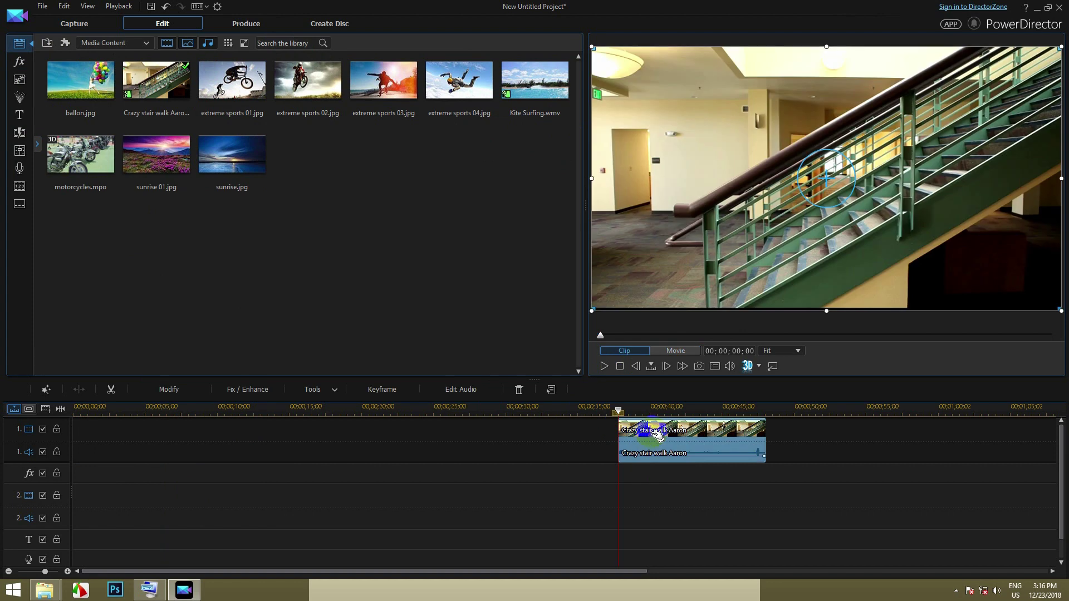
drag(664, 433, 110, 390)
click(98, 416)
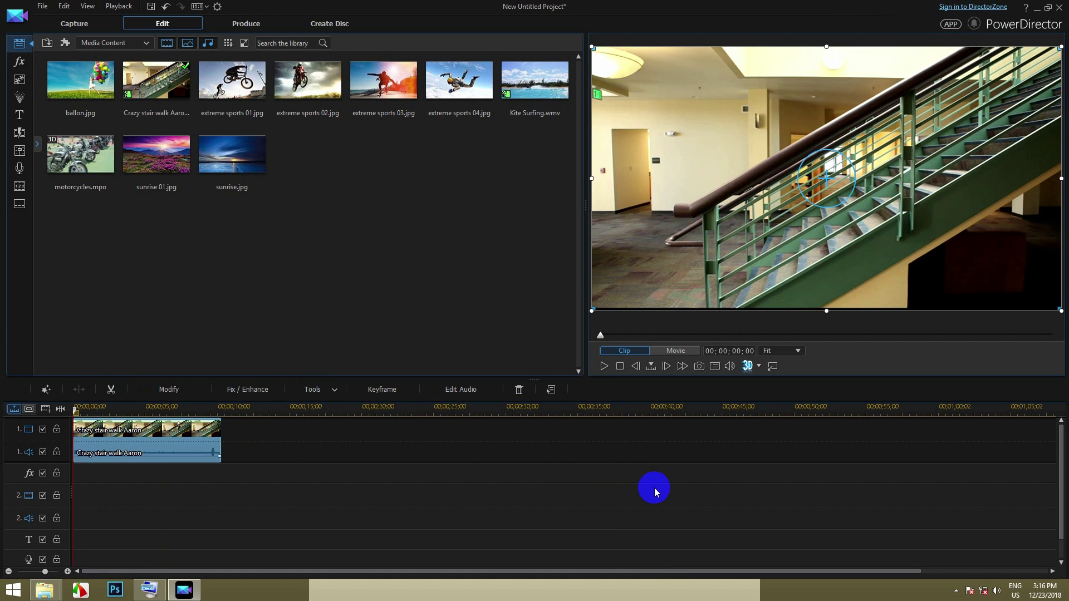
- Play the moved stair-walk clip, return to its beginning and play it again
click(604, 365)
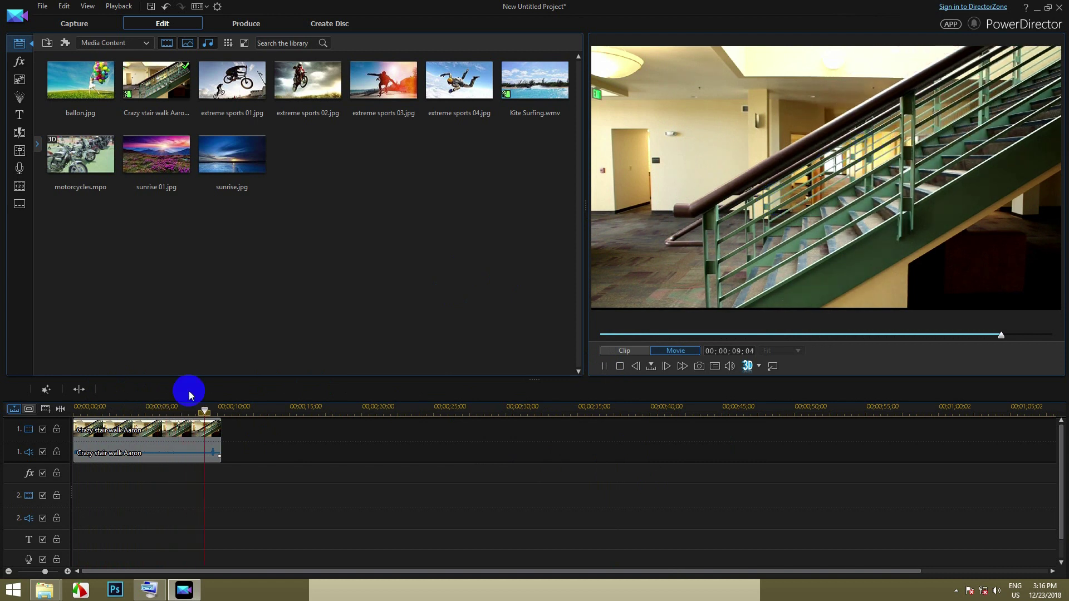
click(174, 410)
drag(174, 410, 76, 408)
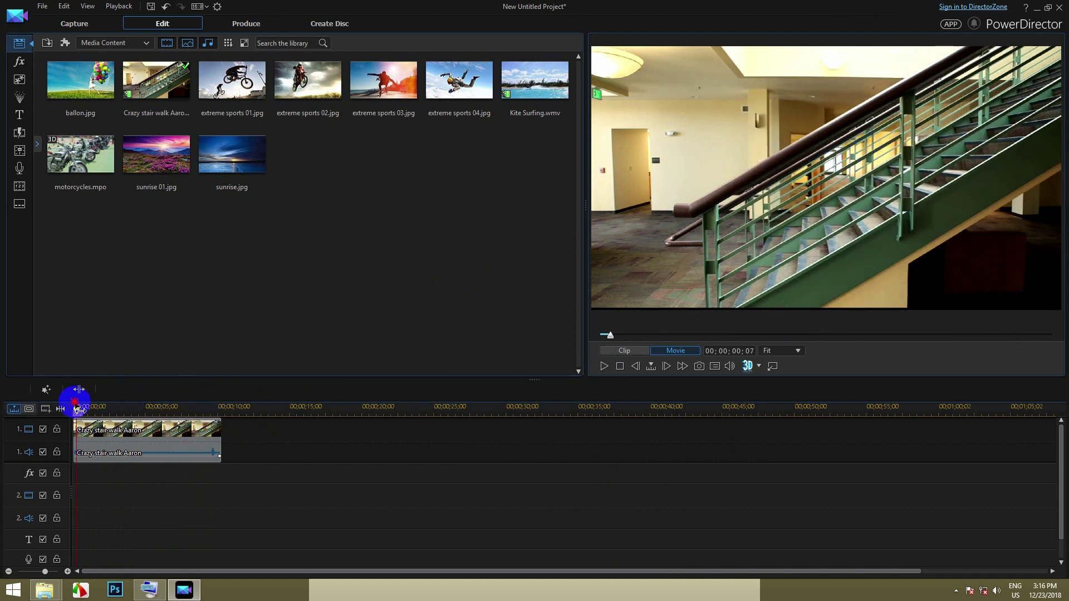
click(600, 365)
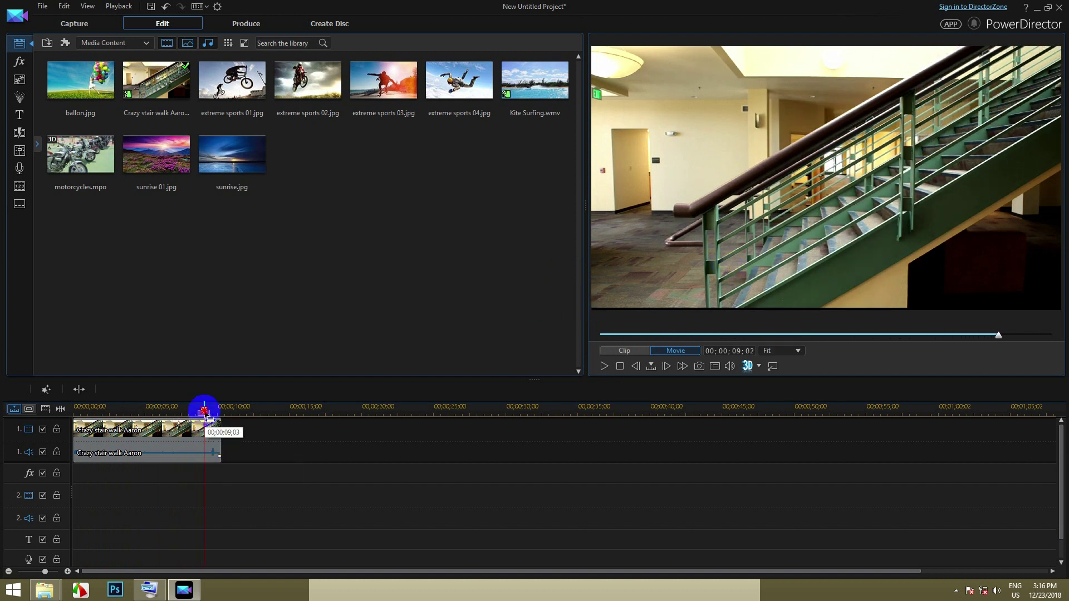
- Split the stair-walk clip at 00;00;05;23
drag(204, 410, 160, 440)
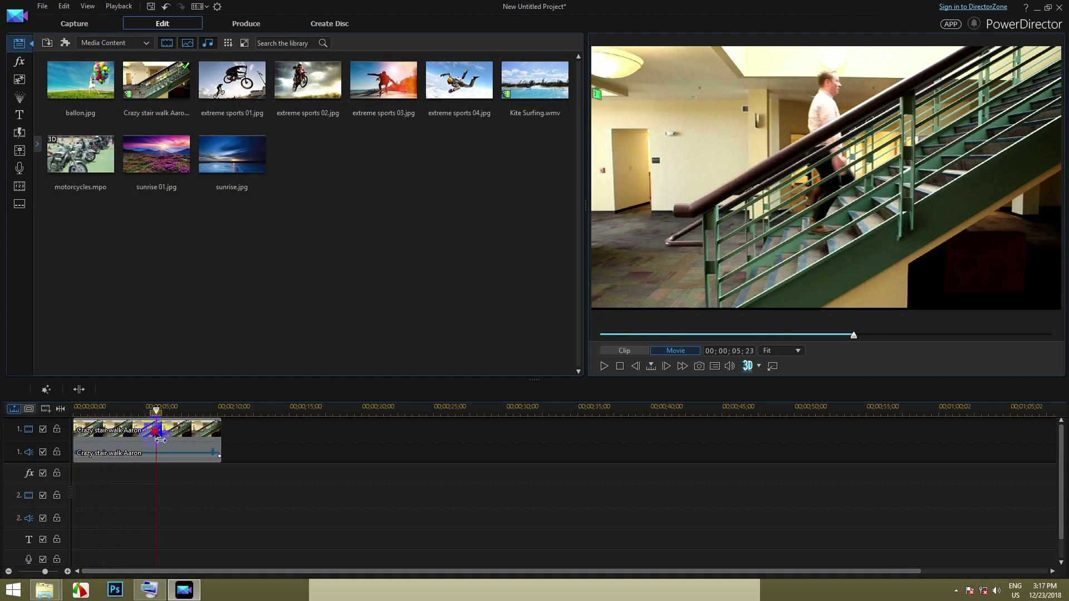
click(161, 440)
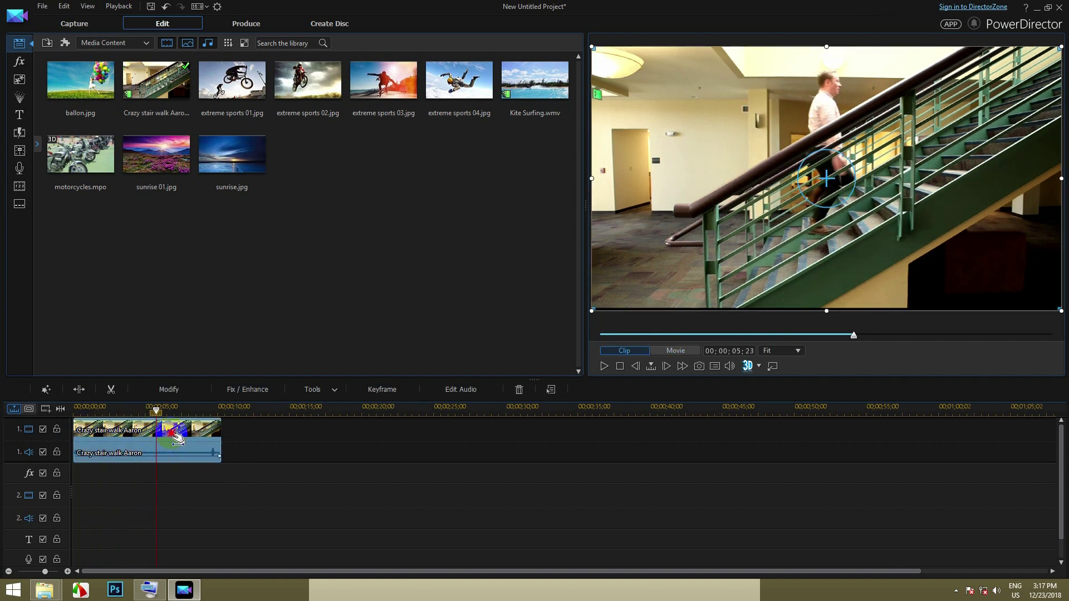
right_click(176, 438)
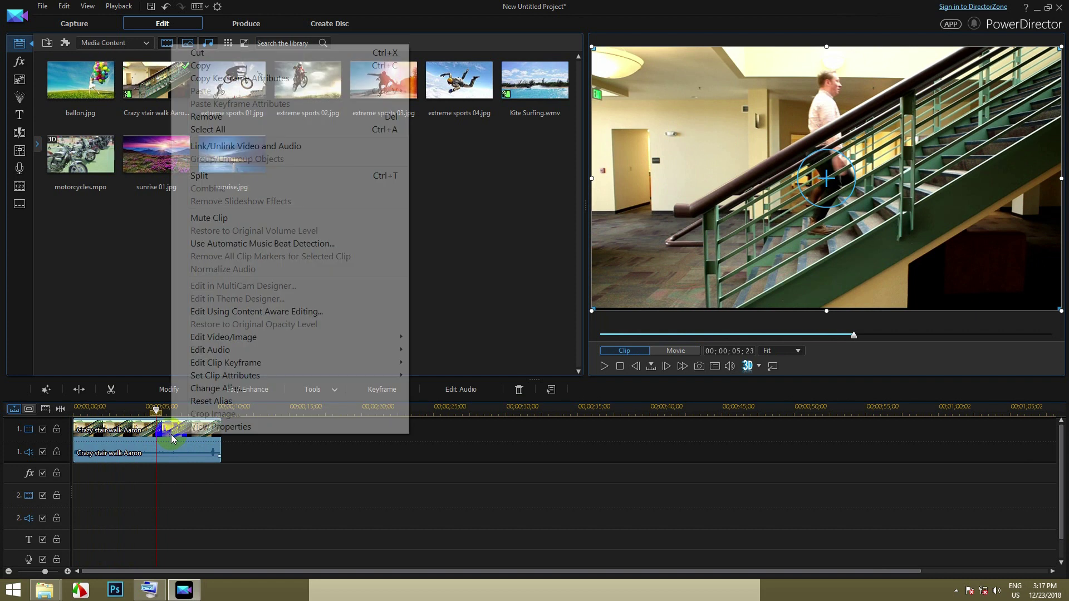
click(232, 177)
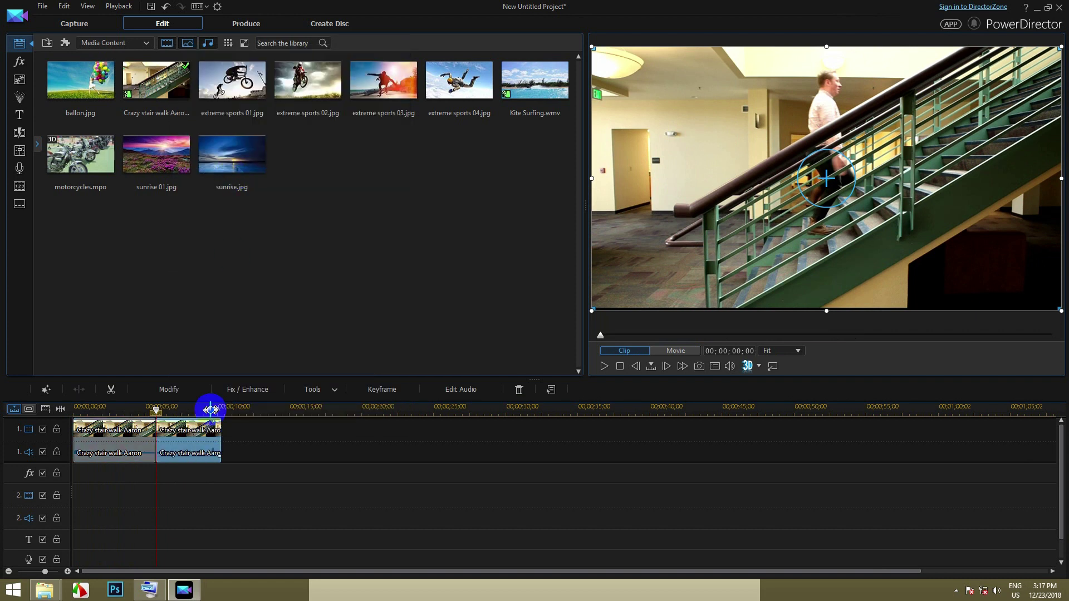
- Apply the Video in Reverse power tool to the second piece, after the 00;00;05;23 split
click(199, 447)
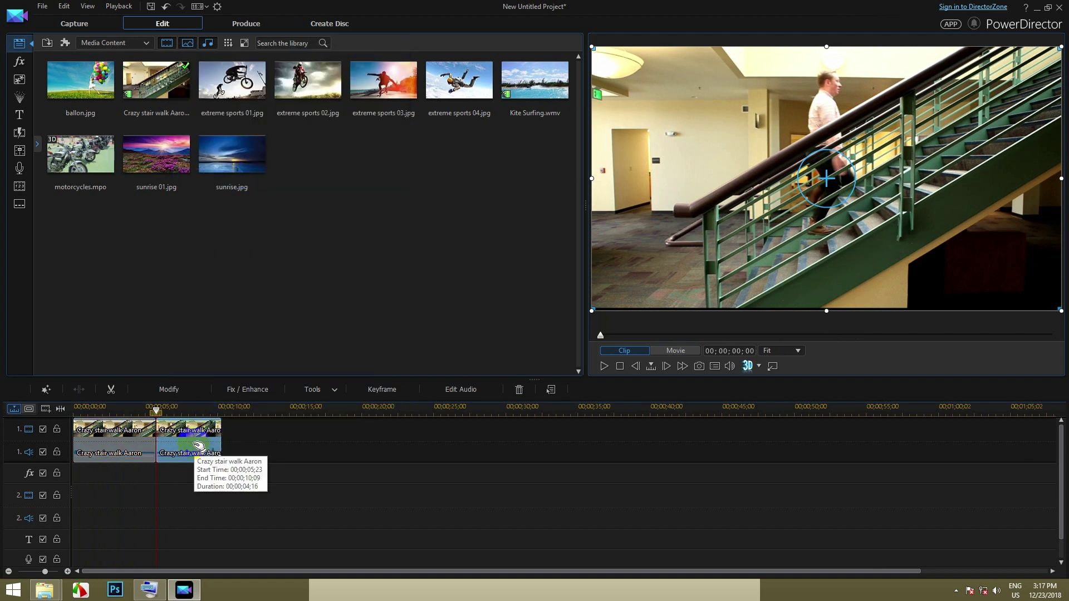
click(174, 448)
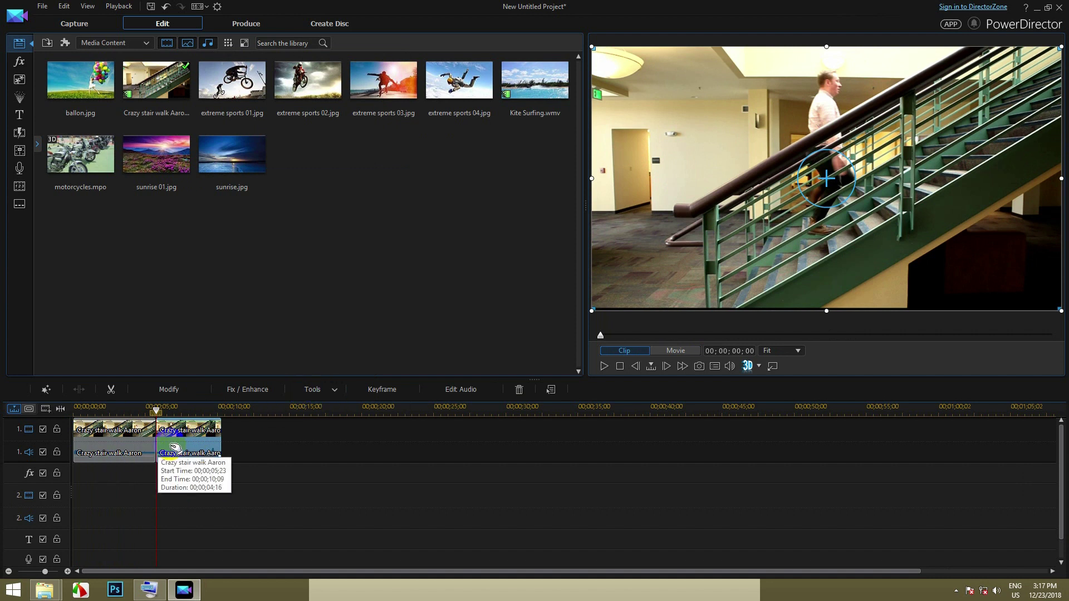
click(334, 391)
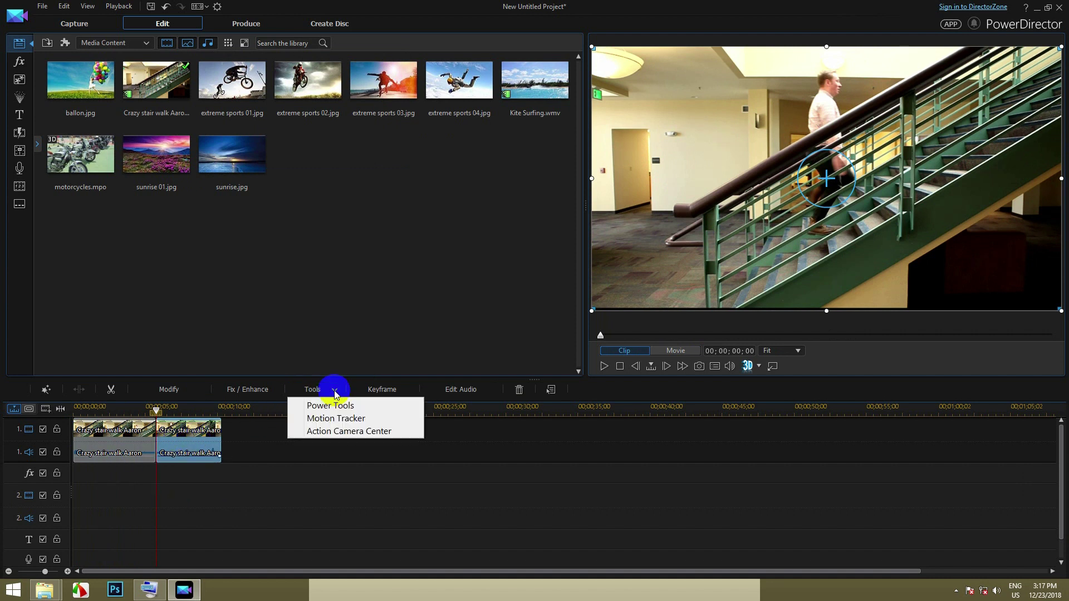
click(357, 408)
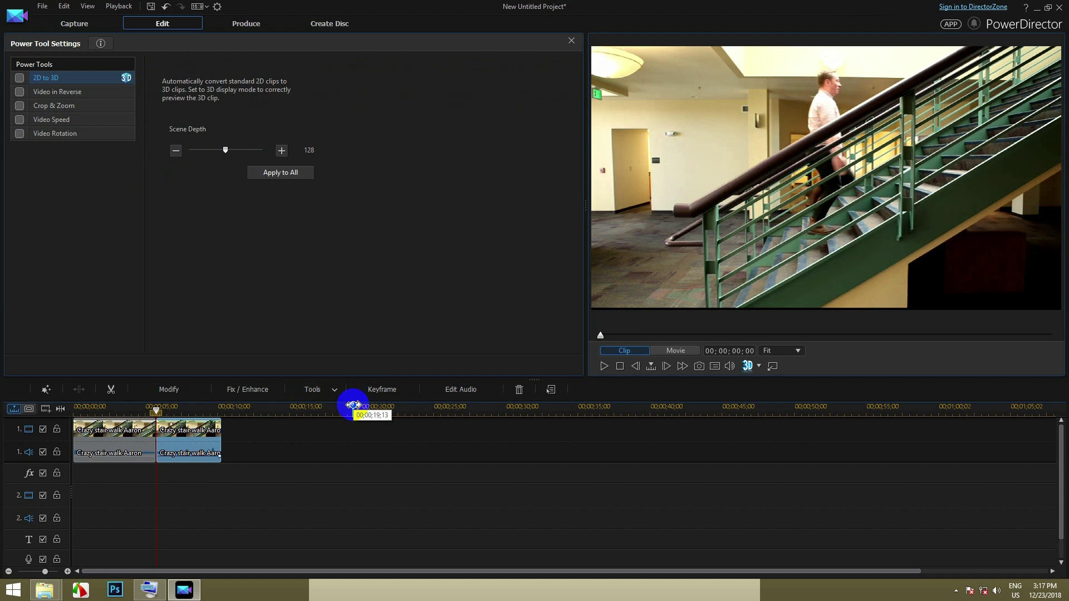
click(21, 92)
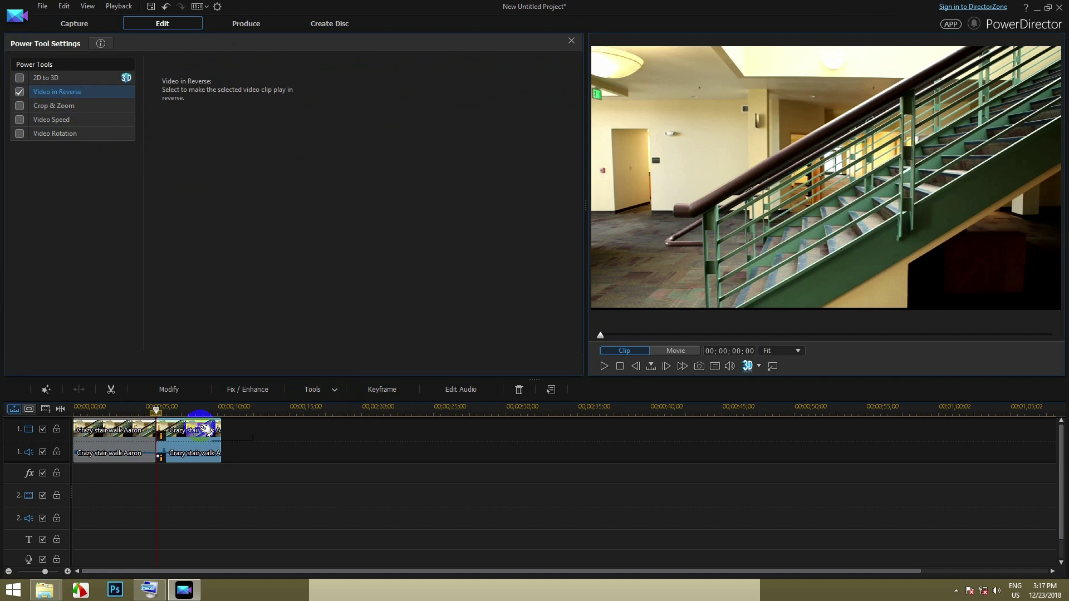
- Check the frames around the split and reopen the Power Tools settings of the reversed second piece
click(160, 411)
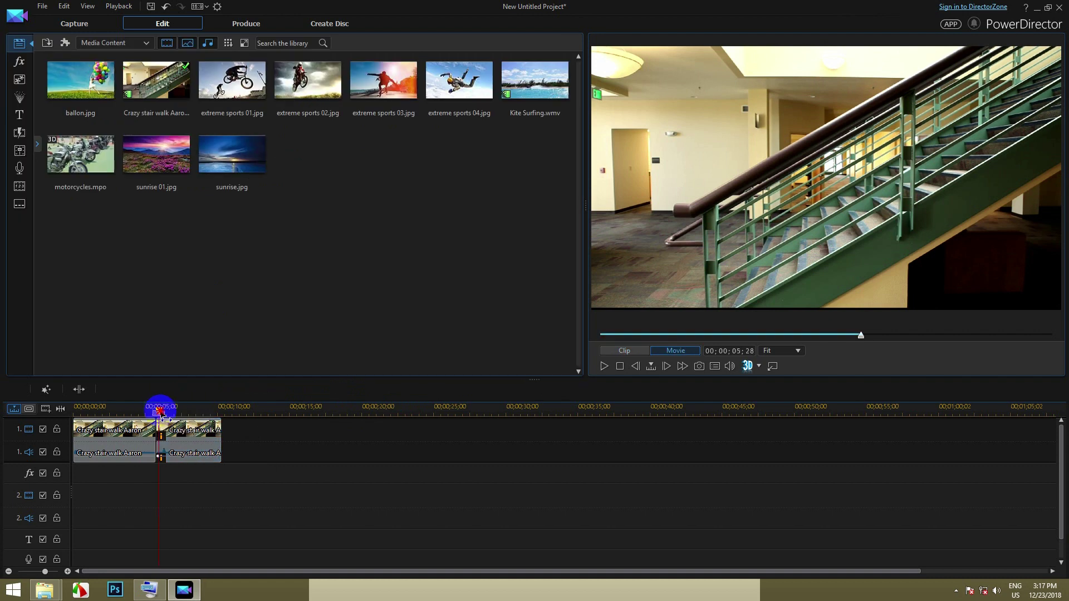
mouse_move(165, 412)
mouse_down()
mouse_move(84, 399)
mouse_move(156, 406)
mouse_up()
click(179, 435)
click(188, 442)
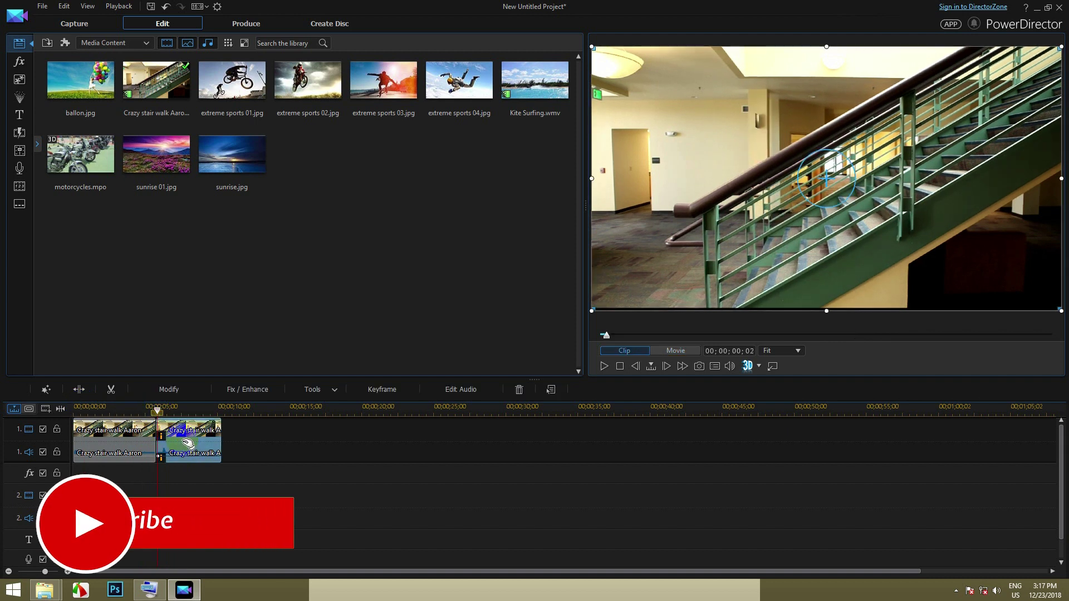
click(334, 390)
click(331, 406)
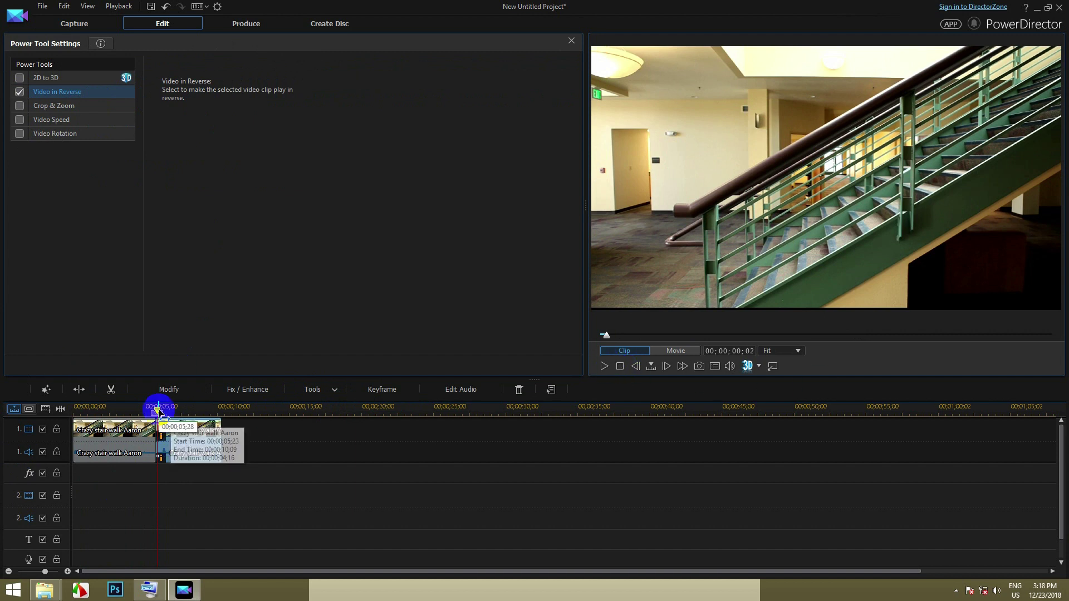
- Play the timeline from the beginning to preview the forward piece followed by the reversed piece
click(157, 410)
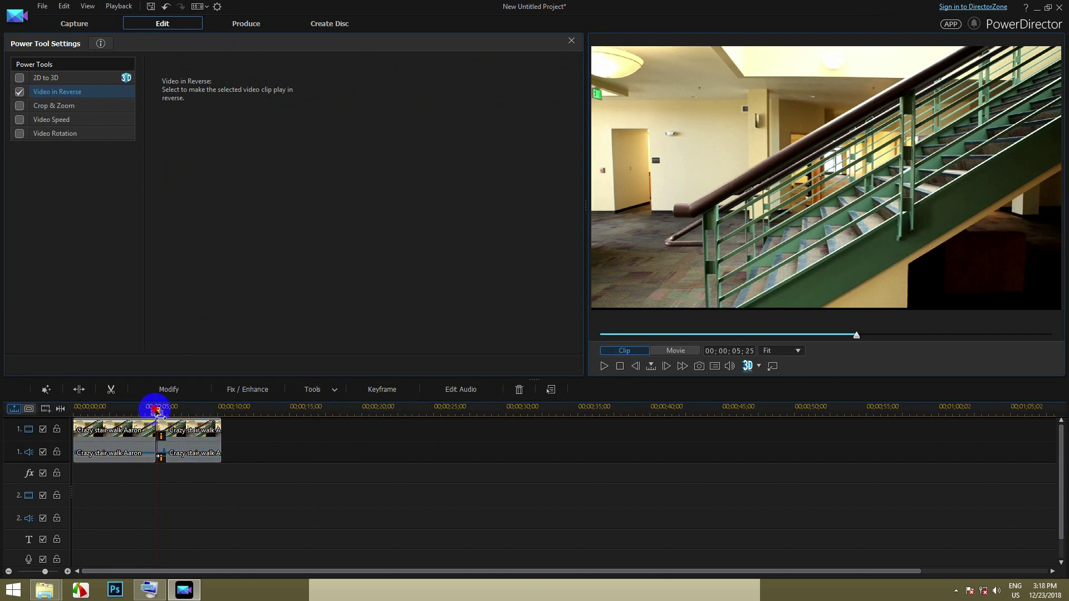
click(75, 410)
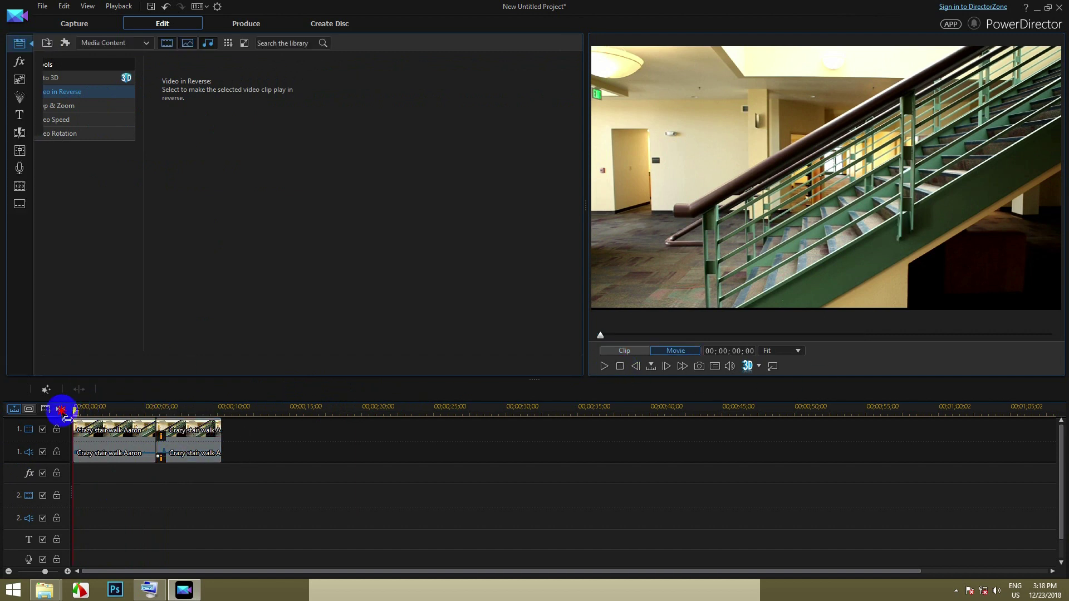
click(603, 365)
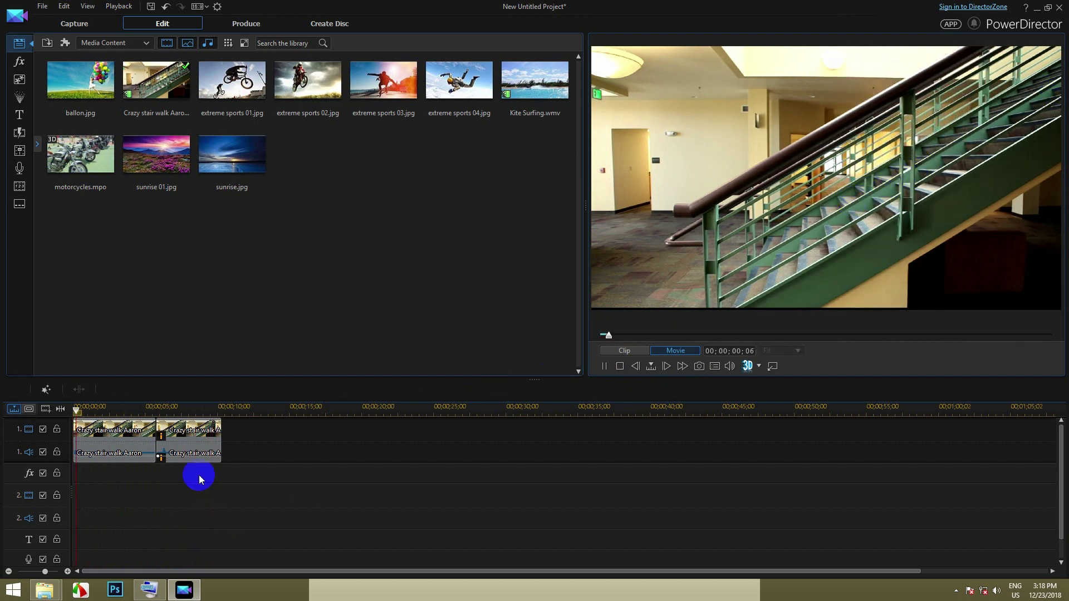
- Delete both stair-walk pieces from the timeline and place a fresh copy of the video at the start of video track 1
click(188, 446)
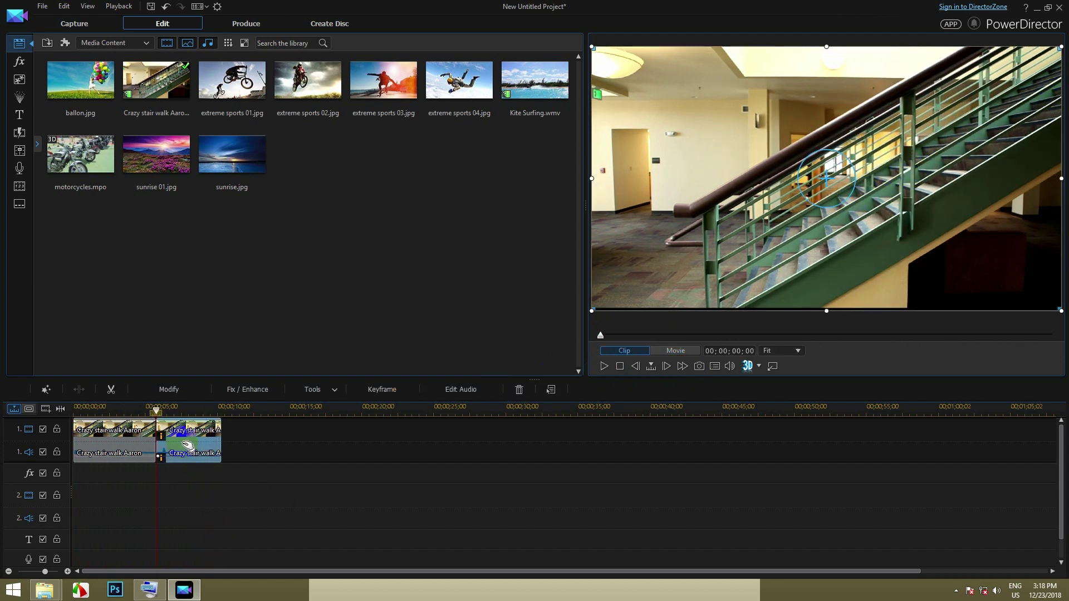
key(Delete)
click(108, 439)
key(Delete)
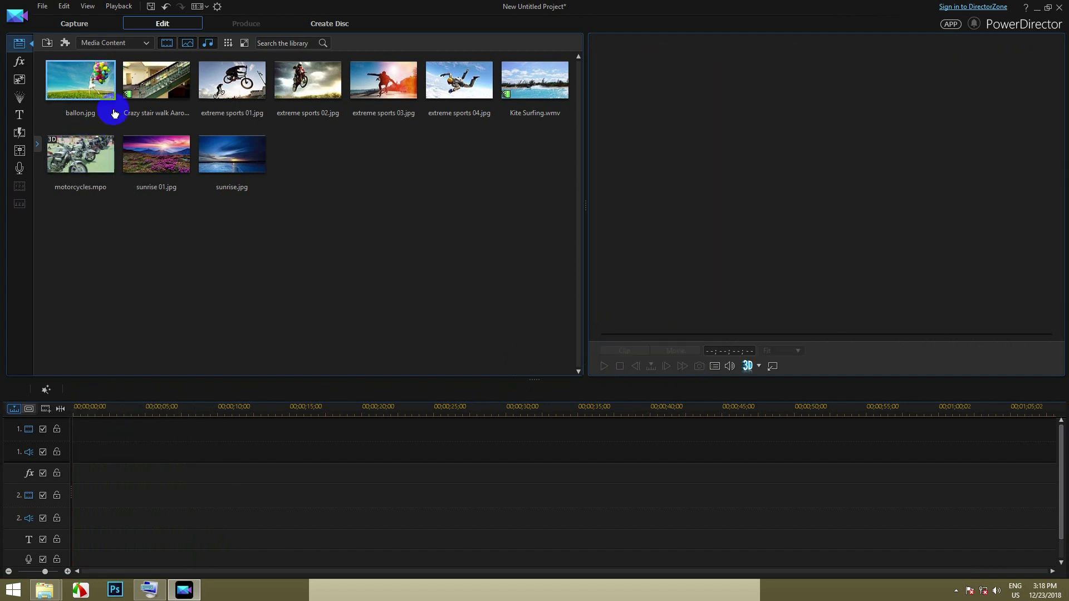
drag(139, 89, 73, 444)
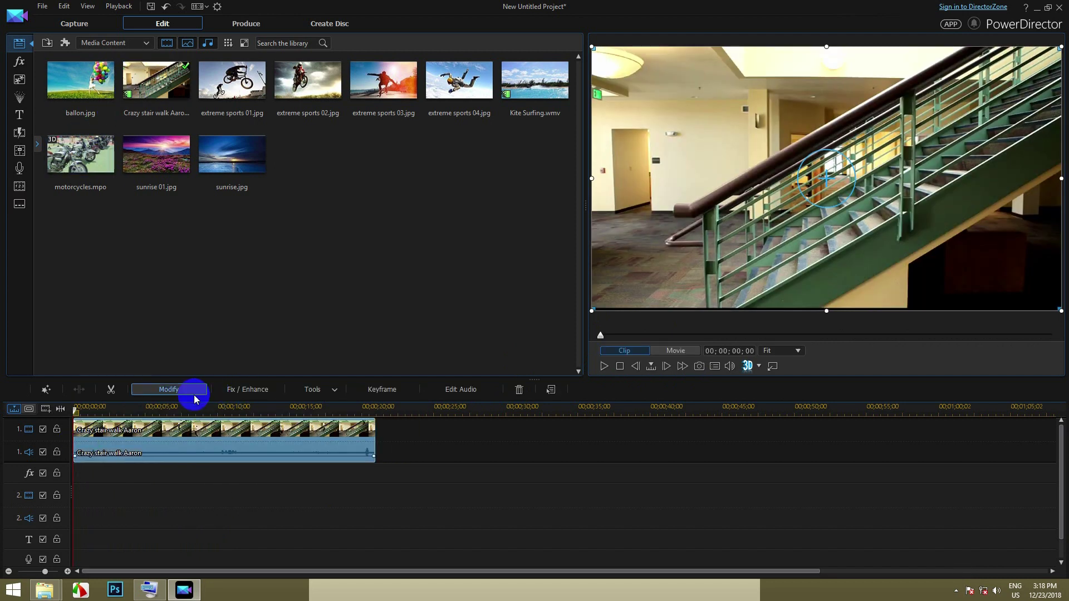
- Split the stair-walk clip at 00;00;10;04 and delete the second piece
mouse_move(208, 413)
mouse_down()
mouse_move(221, 413)
mouse_move(172, 412)
mouse_move(203, 413)
mouse_up()
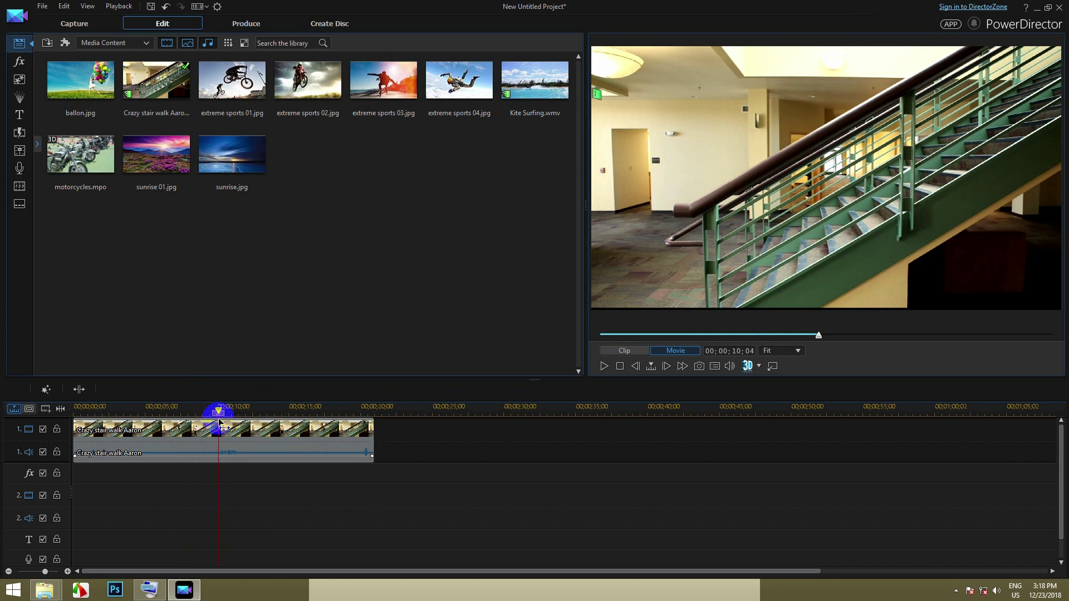
click(220, 426)
right_click(255, 437)
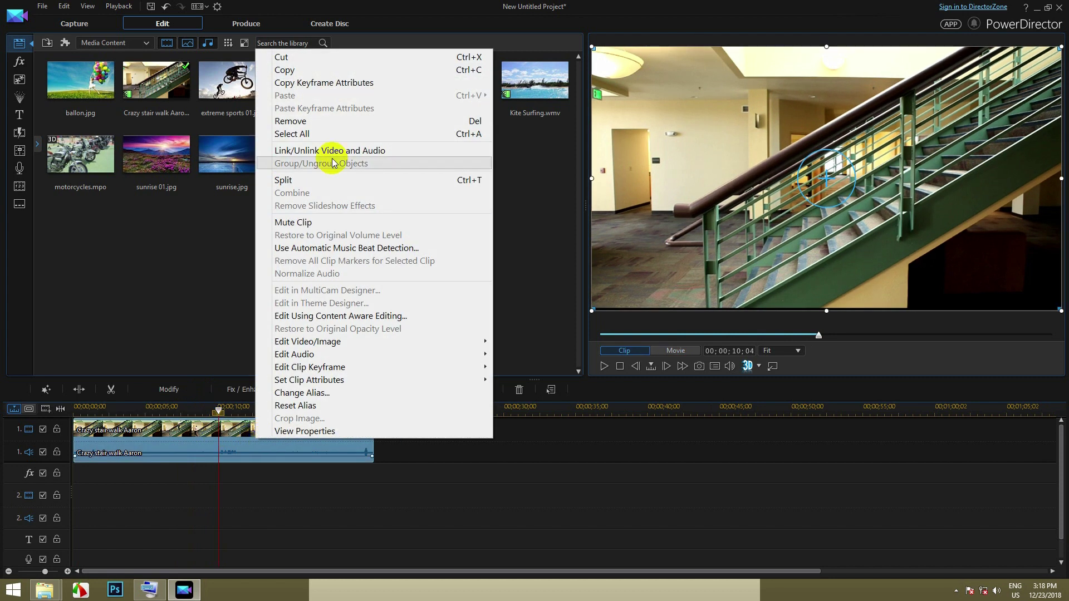
click(305, 180)
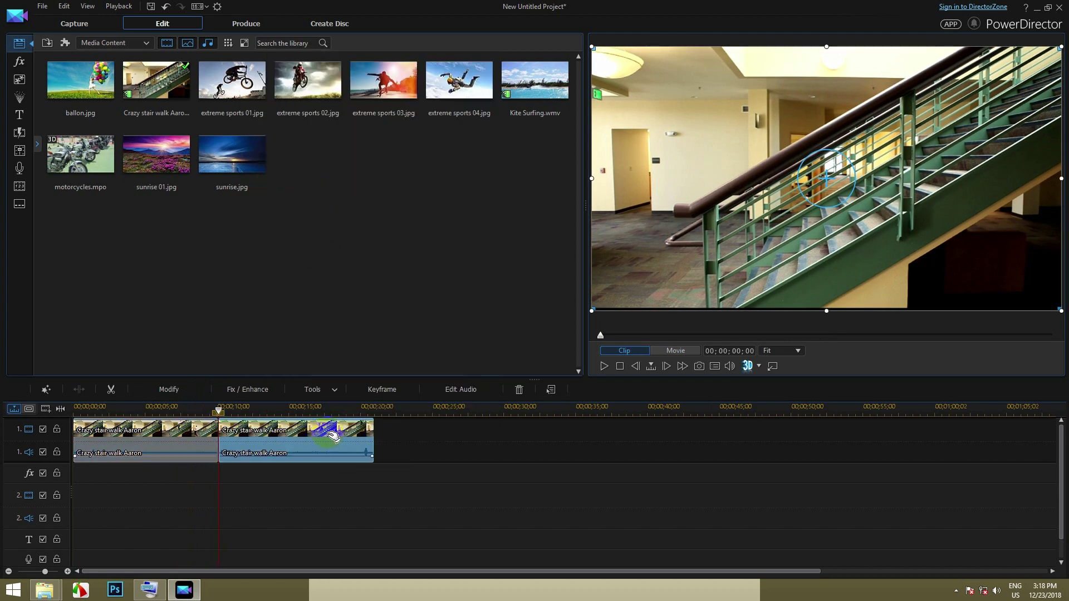
key(Delete)
- Play the remaining stair-walk piece from the beginning and check the frames near its end
click(219, 412)
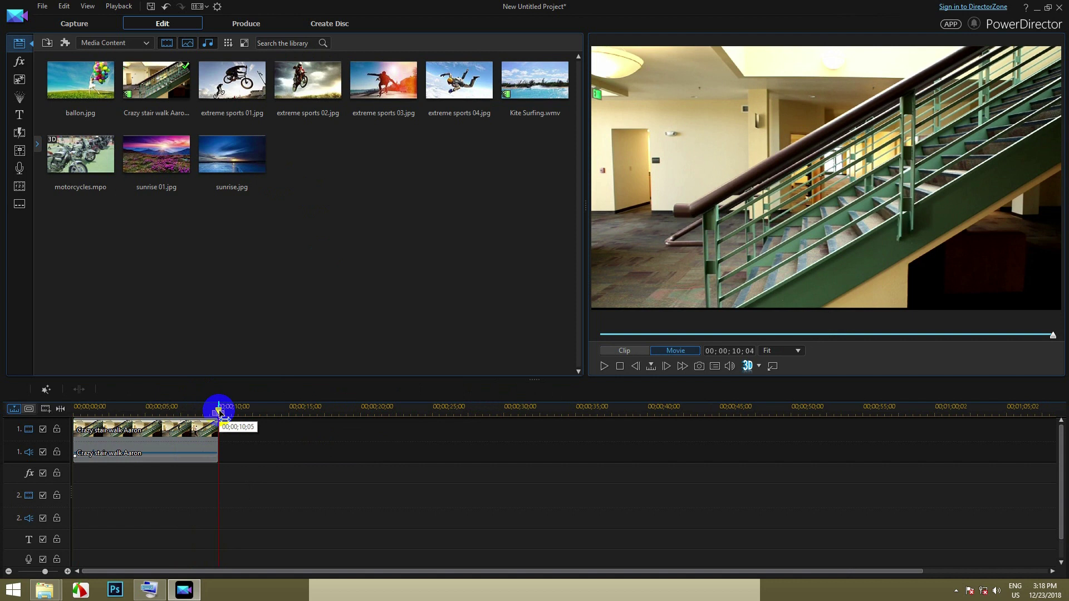
drag(219, 412, 75, 413)
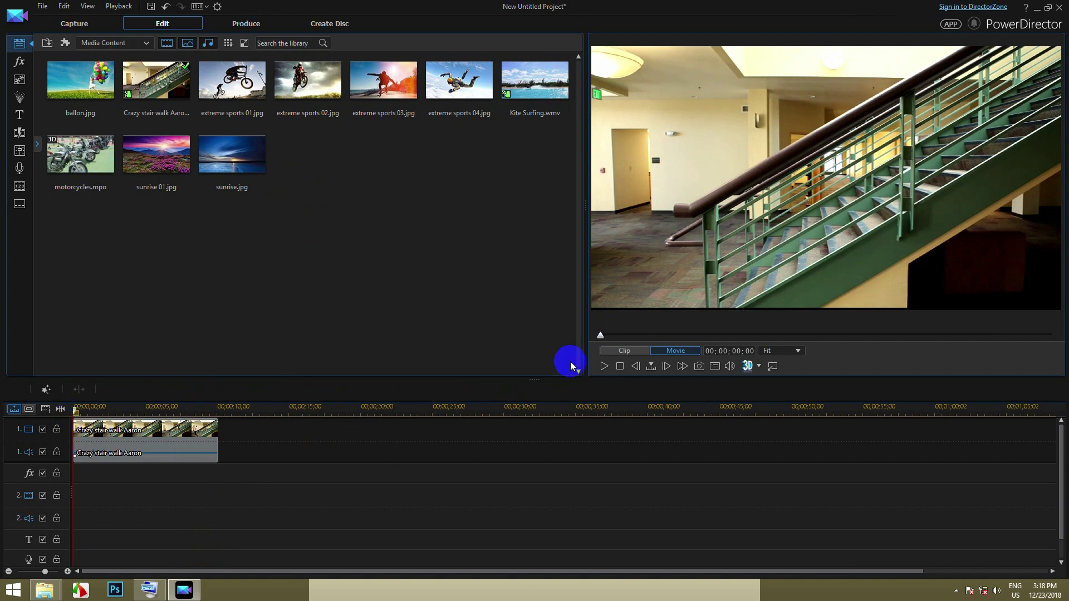
click(604, 367)
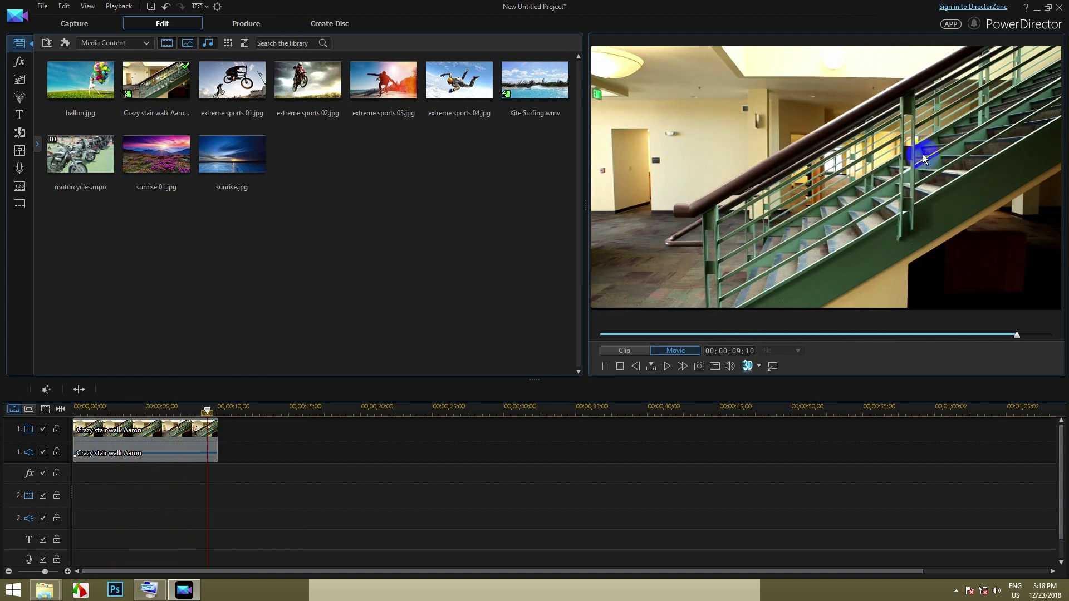
click(215, 412)
mouse_move(216, 413)
mouse_down()
mouse_move(77, 429)
mouse_move(215, 430)
mouse_move(209, 423)
mouse_up()
- Apply the Video in Reverse power tool to the remaining stair-walk clip and preview the reversed playback
click(186, 437)
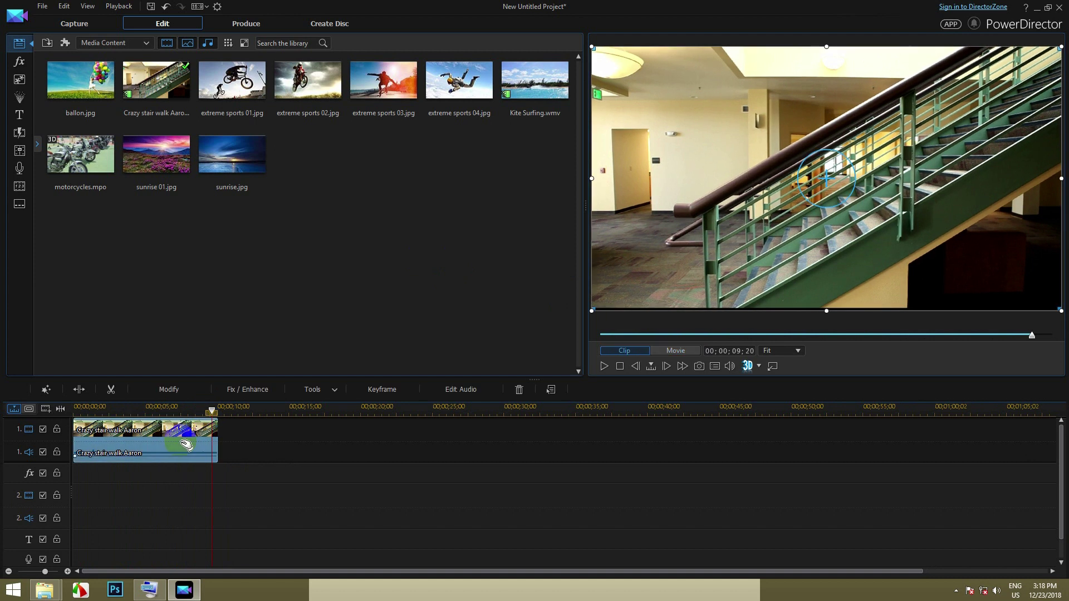
click(397, 389)
click(337, 389)
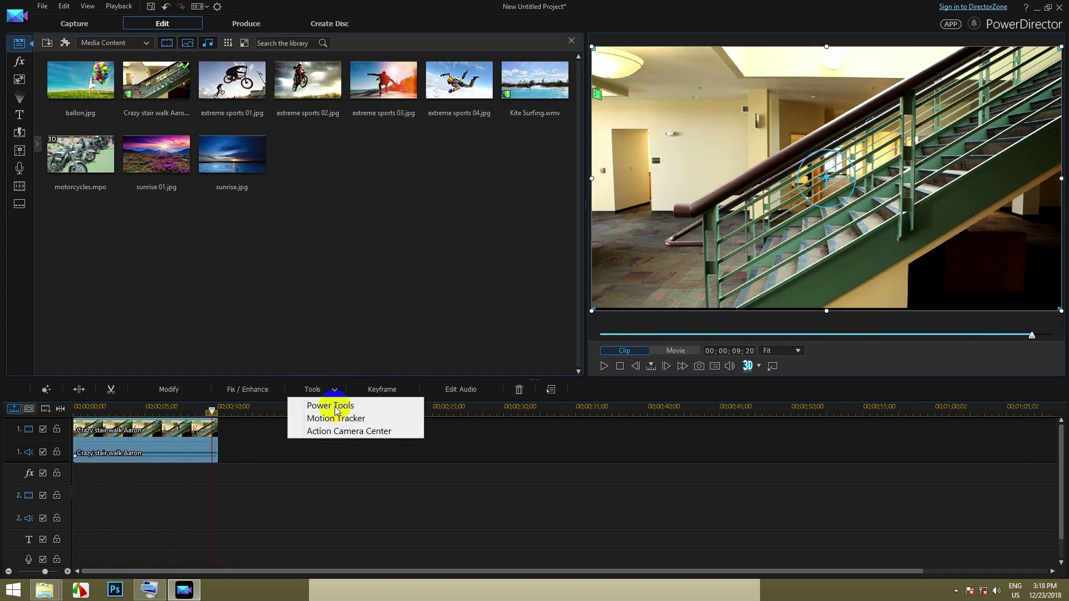
click(328, 405)
click(19, 91)
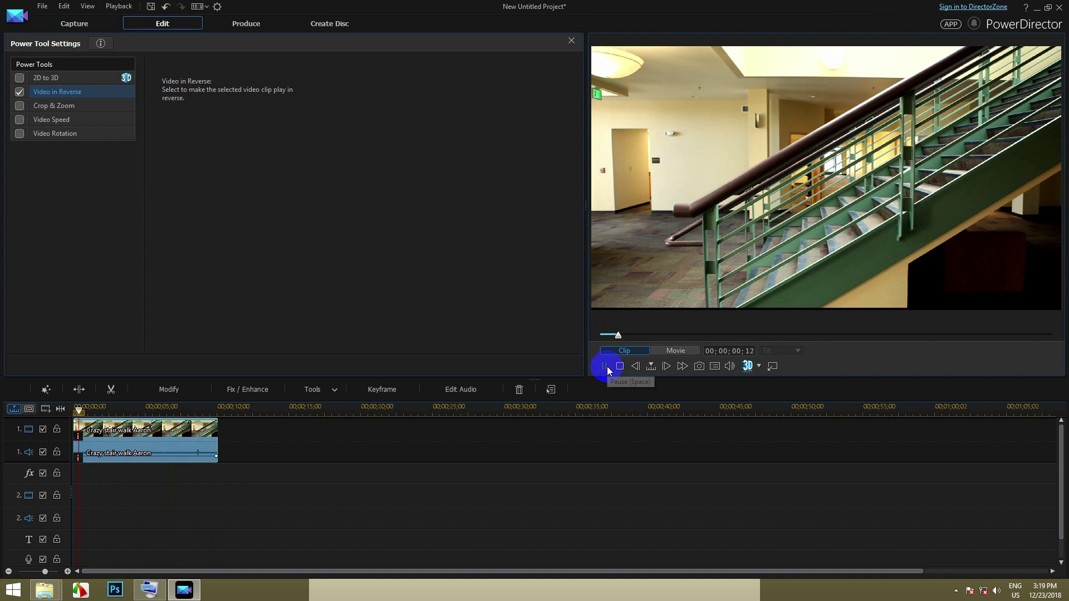
key(space)
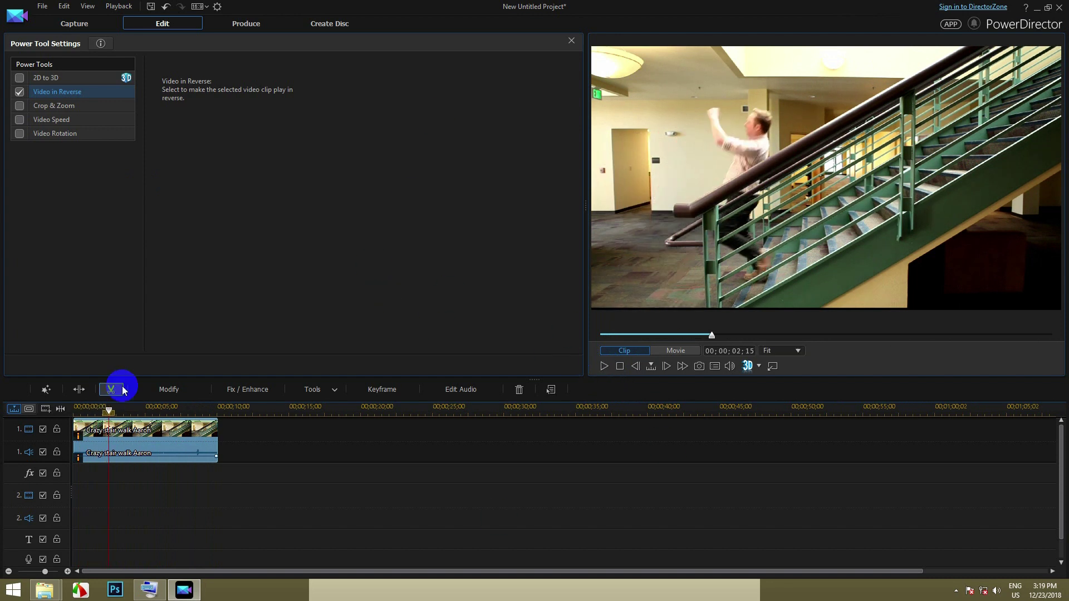
- Review the Video Speed and Video in Reverse descriptions in the power tool settings
click(49, 124)
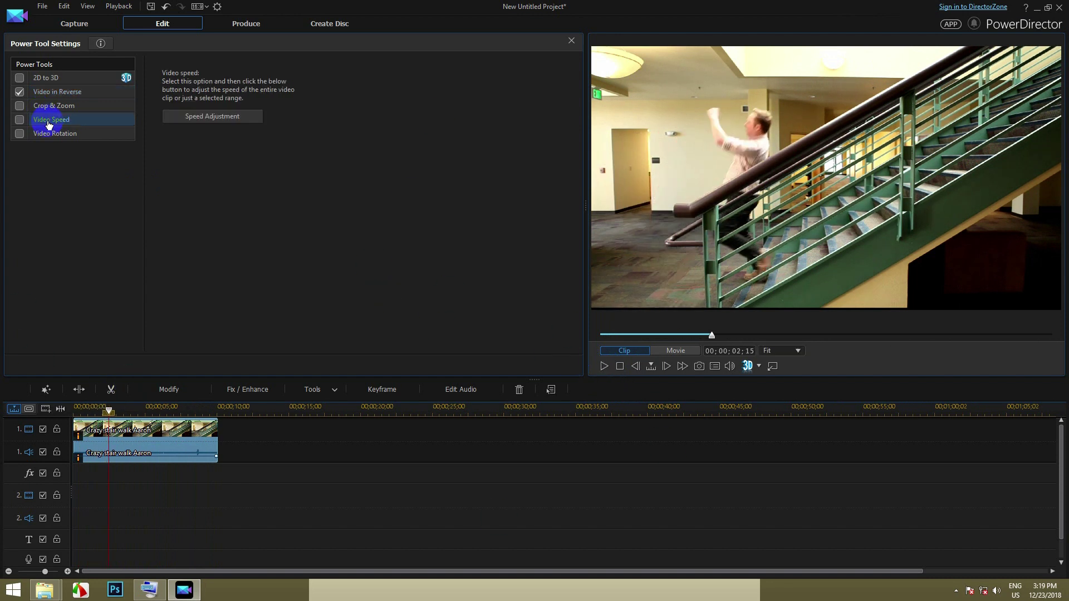
click(53, 92)
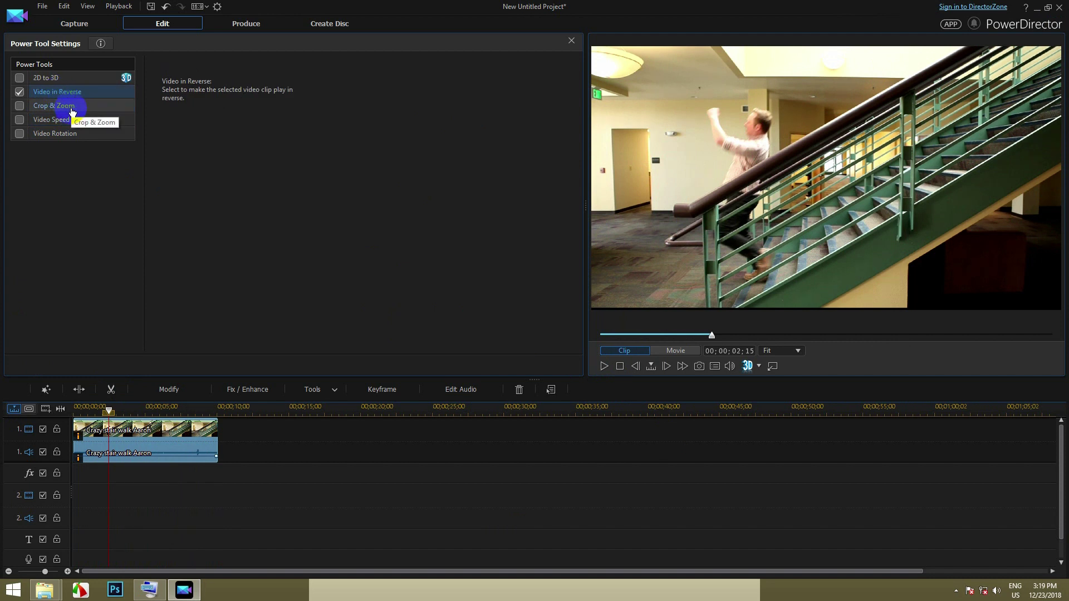
click(77, 127)
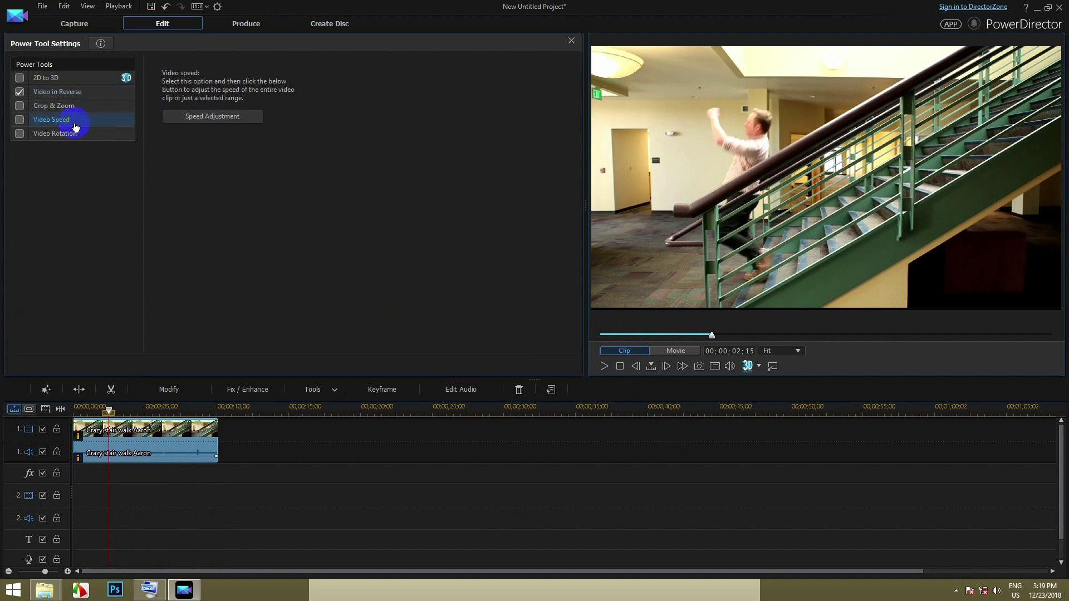
click(59, 96)
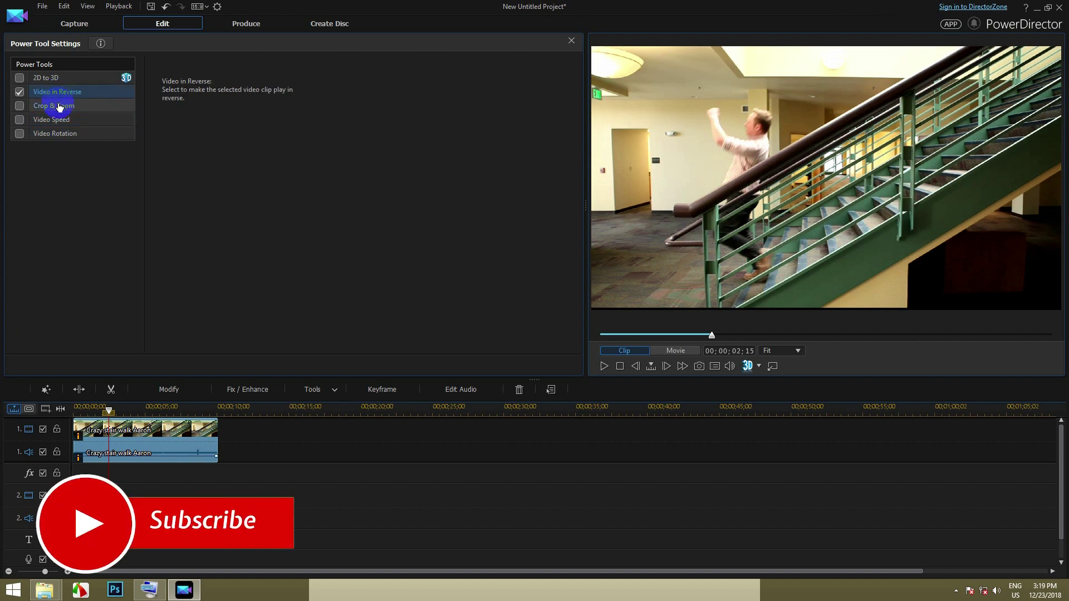